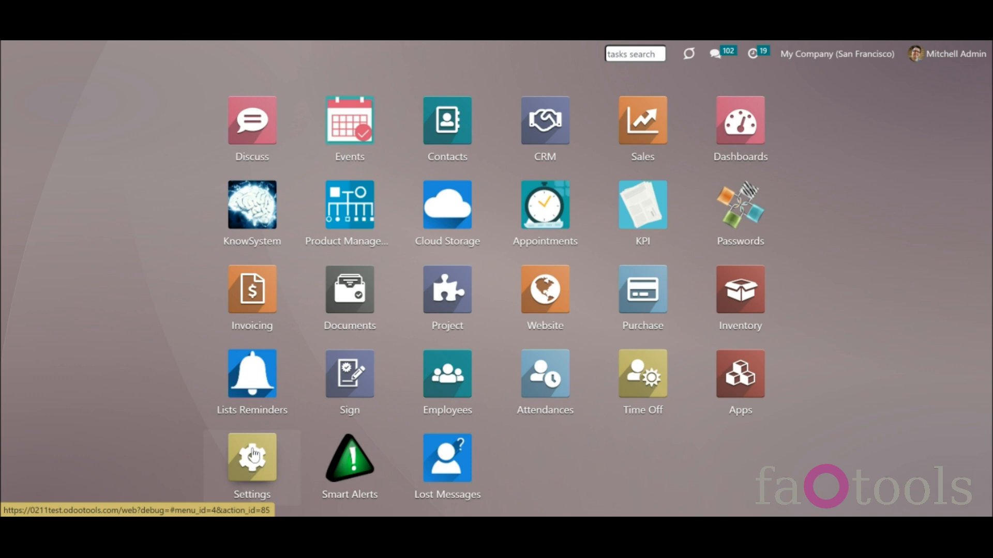
- Open Menu Management in the Settings app and look over the menu hierarchy and its visibility columns
{"action": "left_click", "coordinate": [256, 453]}
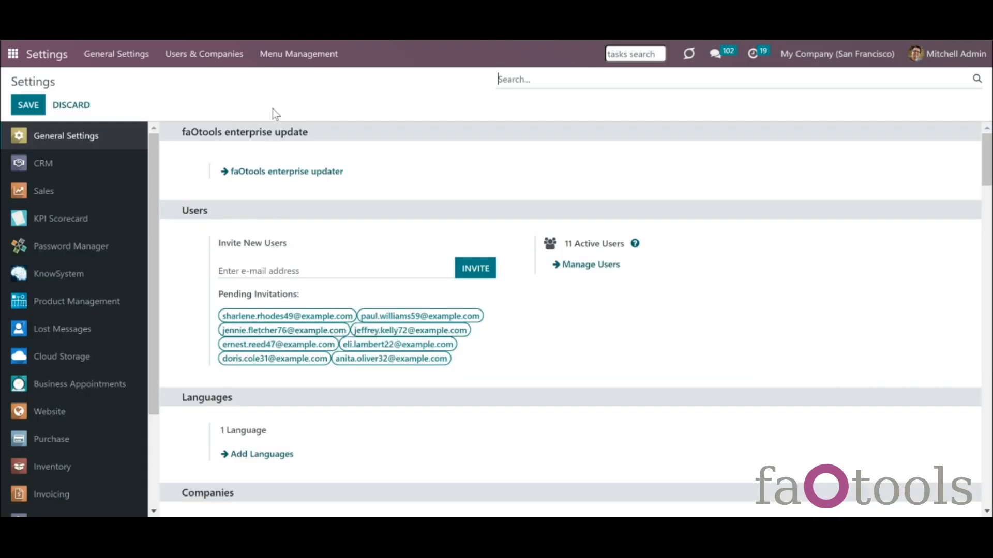
{"action": "left_click", "coordinate": [289, 65]}
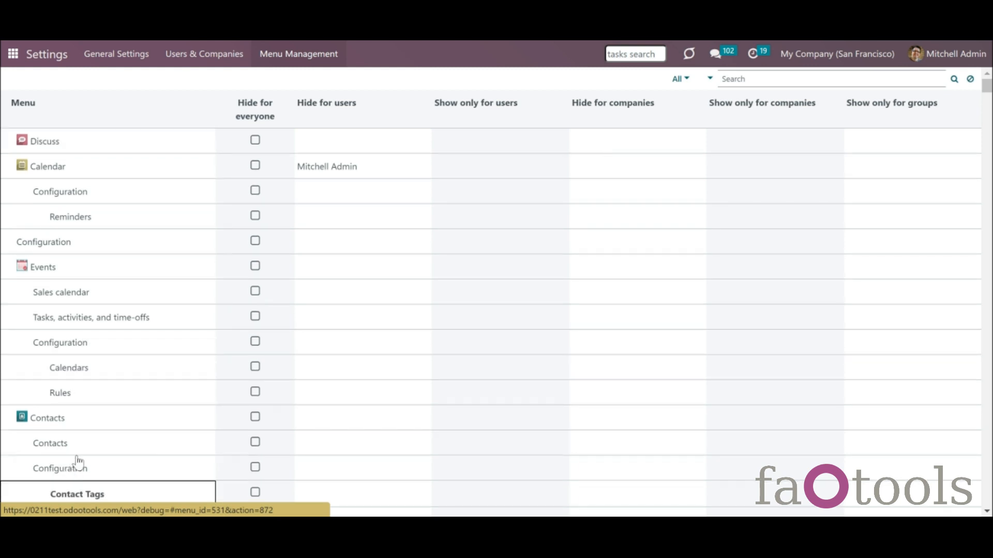
{"action": "scroll", "coordinate": [78, 300], "scroll_direction": "down", "scroll_amount": 1}
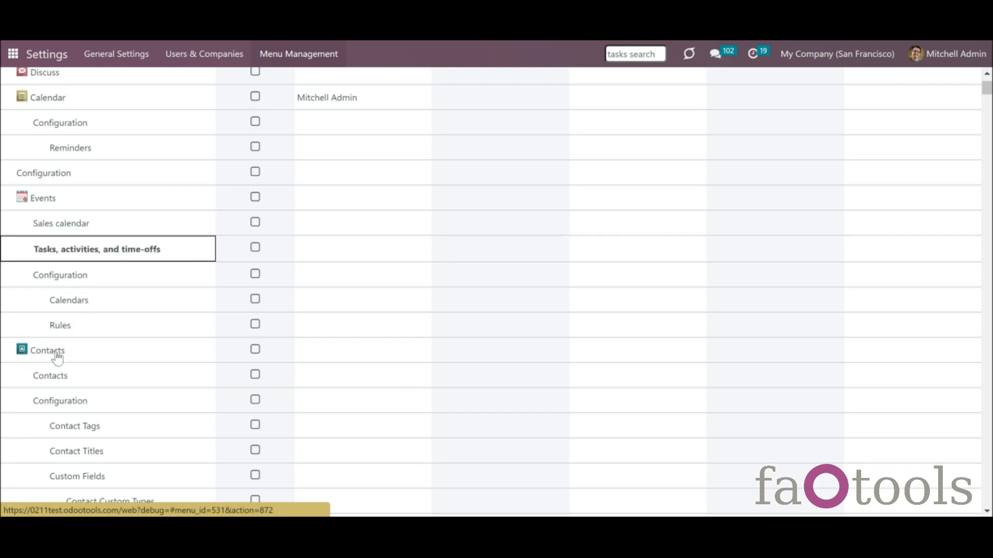
{"action": "scroll", "coordinate": [119, 486], "scroll_direction": "down", "scroll_amount": 1}
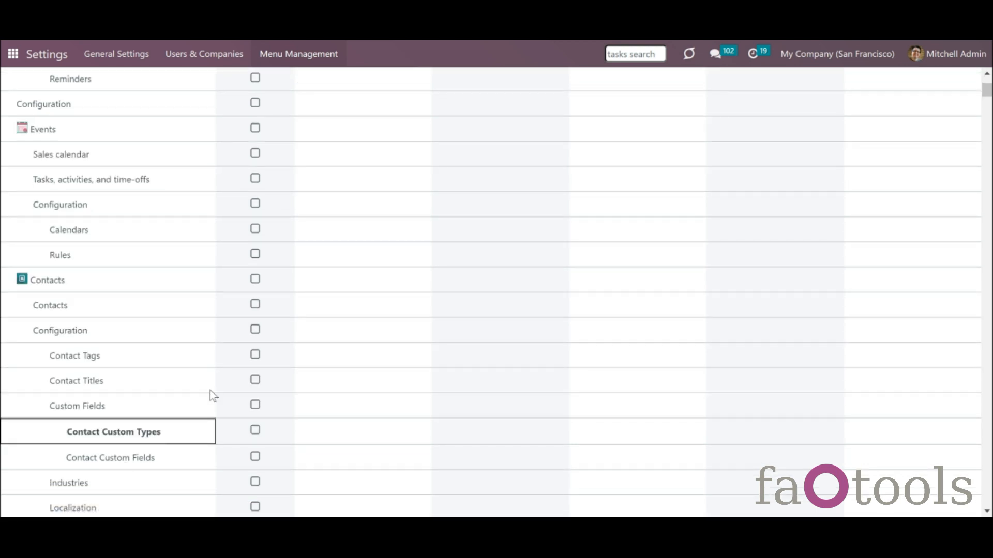
{"action": "scroll", "coordinate": [210, 395], "scroll_direction": "up", "scroll_amount": 2}
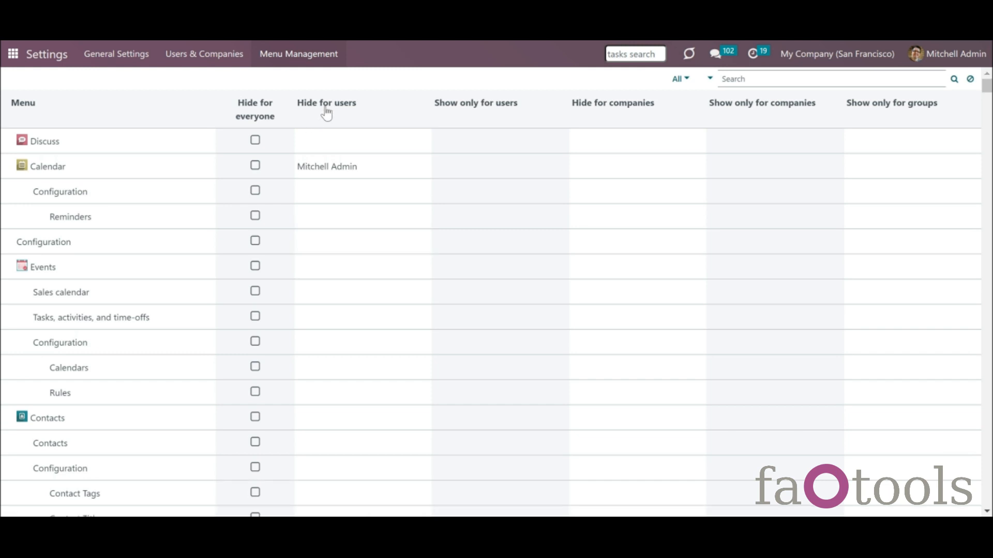
{"action": "mouse_move", "coordinate": [326, 112]}
{"action": "mouse_move", "coordinate": [469, 111]}
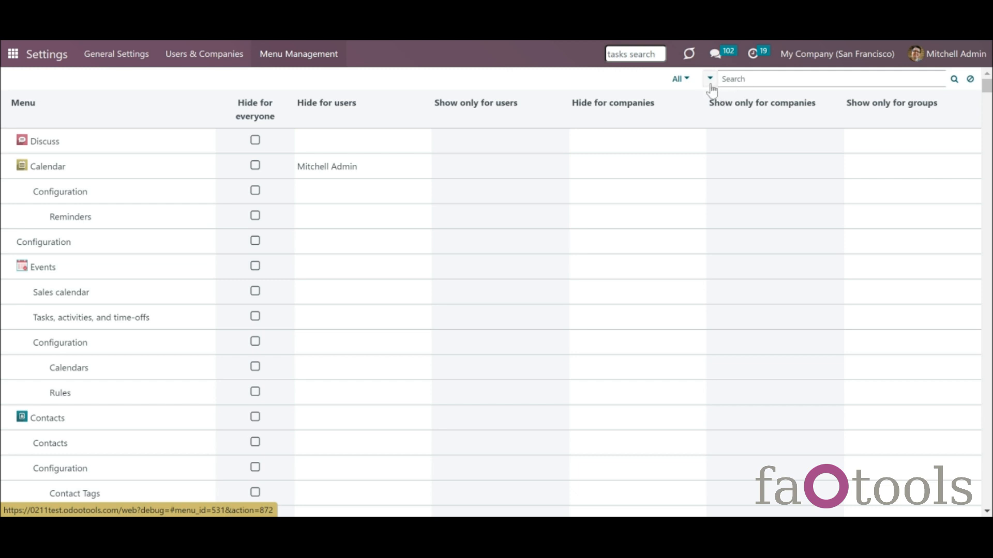
- Filter the menu list to Only root menus and set the filter back to All
{"action": "left_click", "coordinate": [689, 78]}
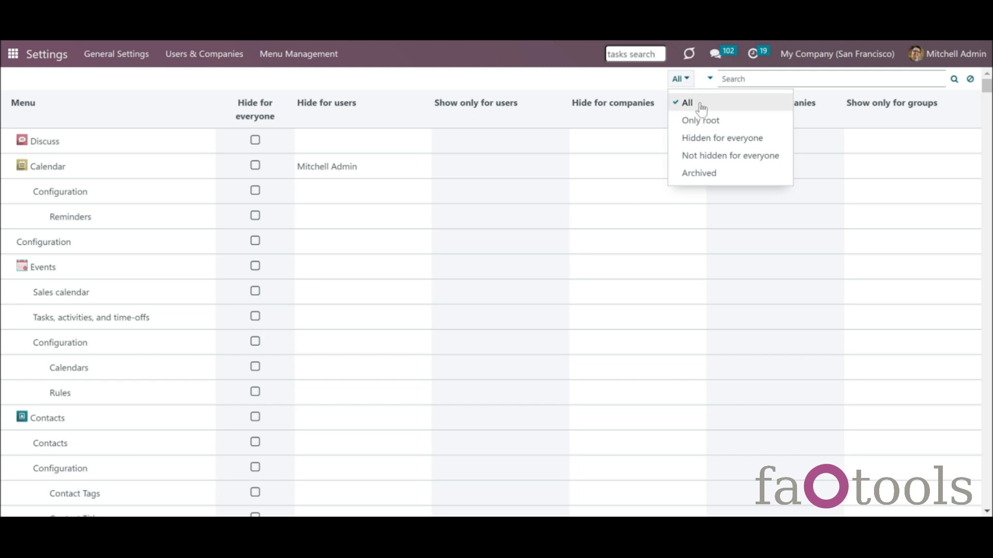
{"action": "left_click", "coordinate": [704, 121]}
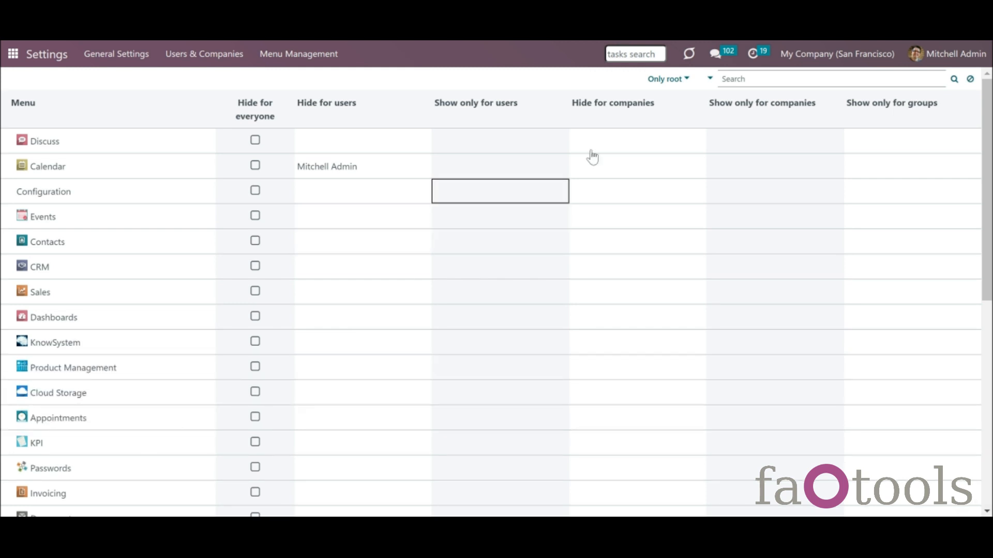
{"action": "left_click", "coordinate": [693, 80]}
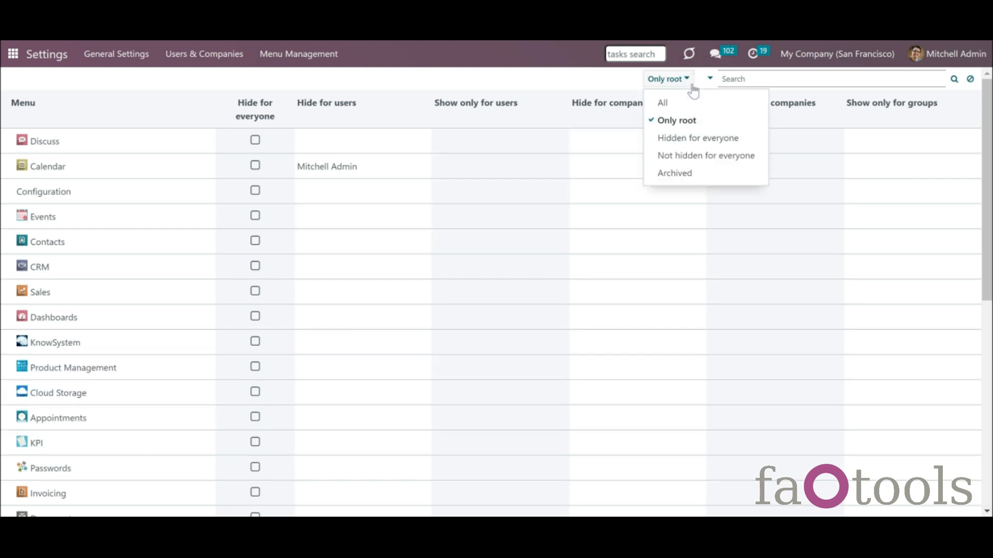
{"action": "left_click", "coordinate": [698, 106]}
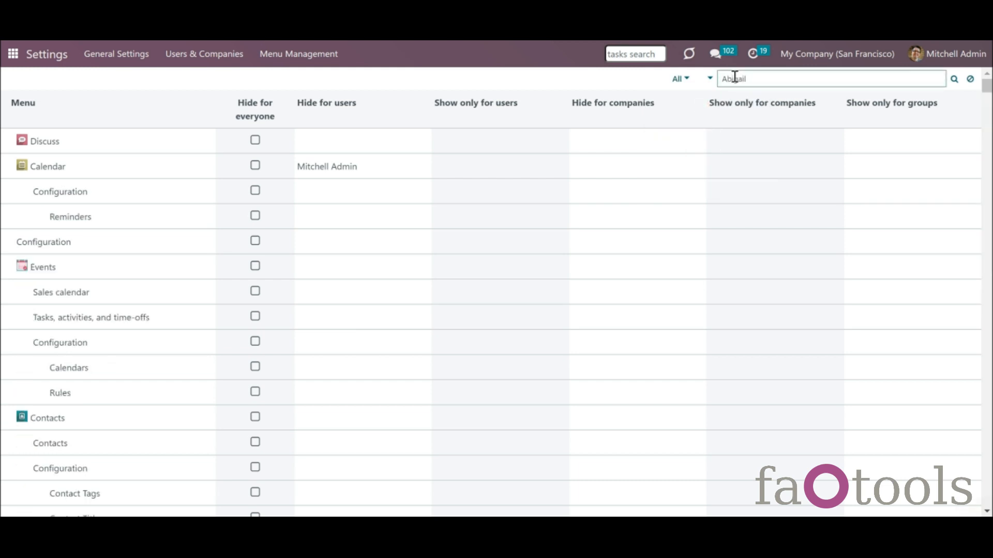
- Search the menus by a user's first name in the Hide for users field and clear the search
{"action": "key", "text": "Return"}
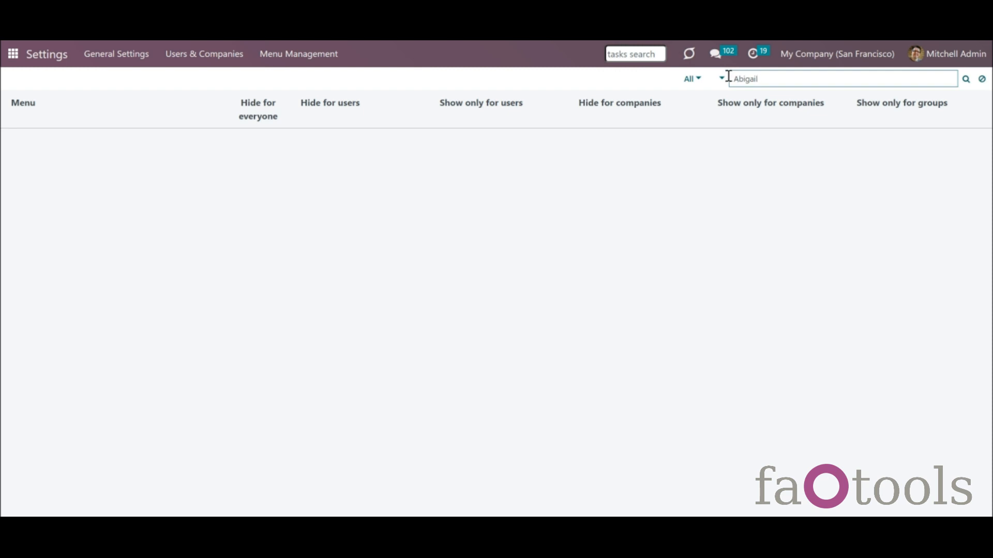
{"action": "left_click", "coordinate": [721, 79]}
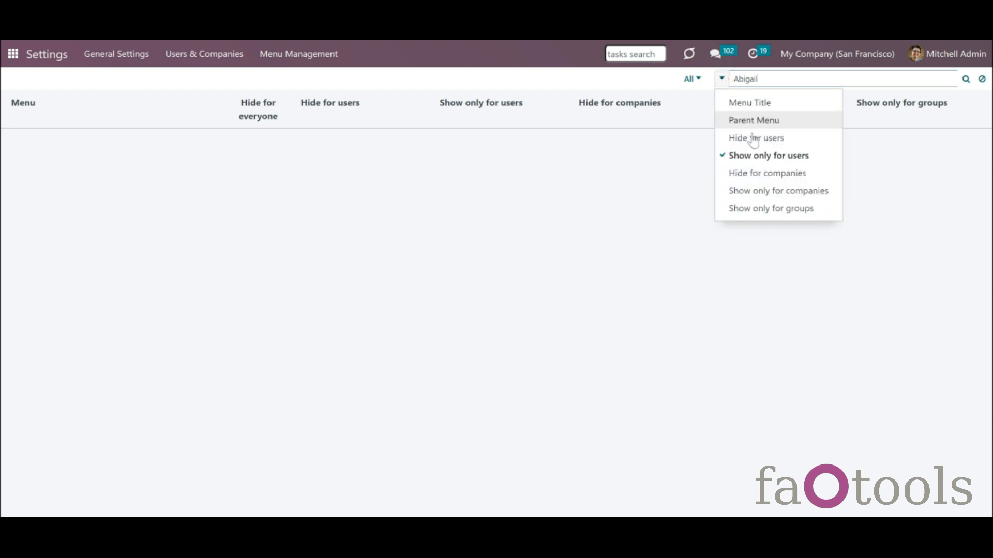
{"action": "left_click", "coordinate": [775, 110]}
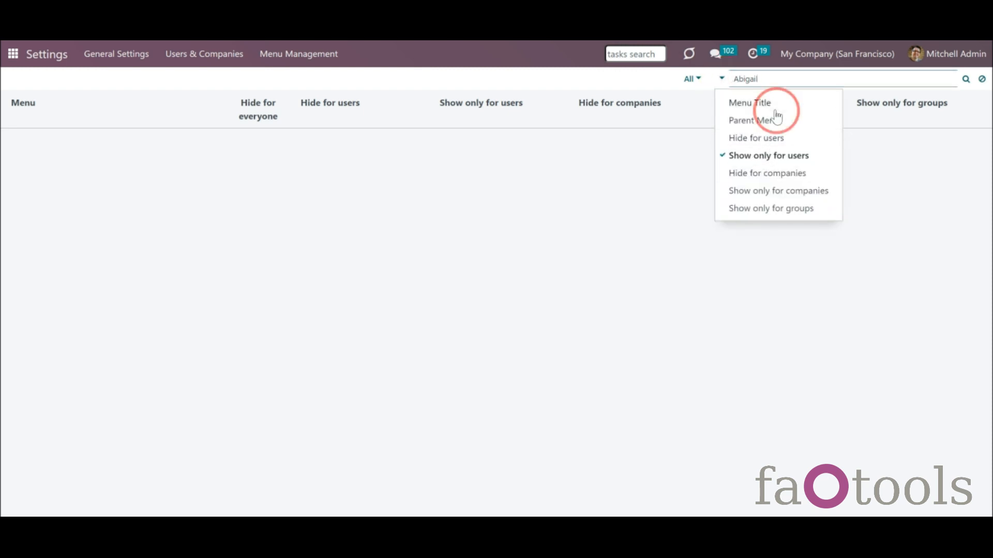
{"action": "left_click", "coordinate": [722, 81]}
{"action": "left_click", "coordinate": [738, 147]}
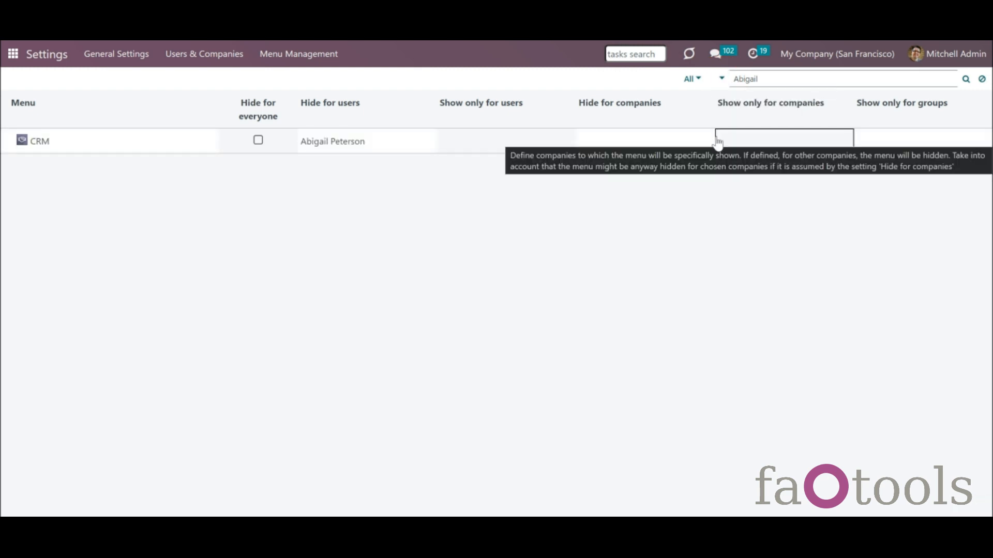
{"action": "left_click", "coordinate": [981, 79]}
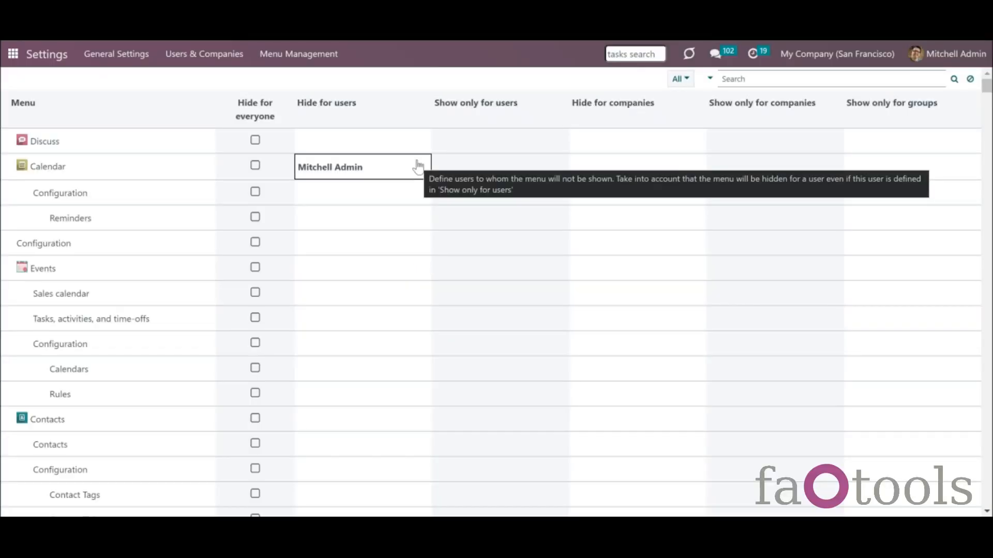
- Try Hide for everyone on the Discuss menu and turn it on for the Events menu
{"action": "left_click", "coordinate": [239, 355]}
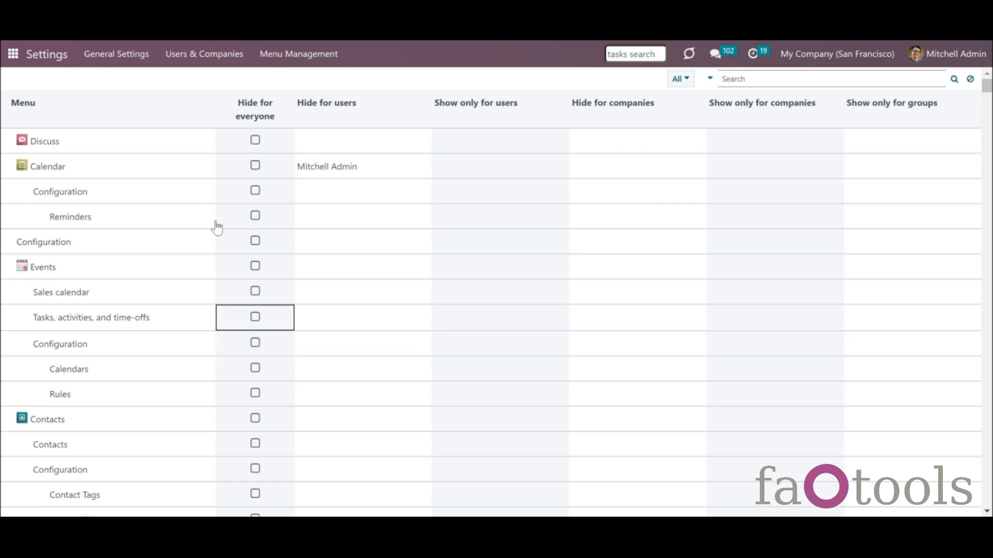
{"action": "left_click", "coordinate": [256, 140]}
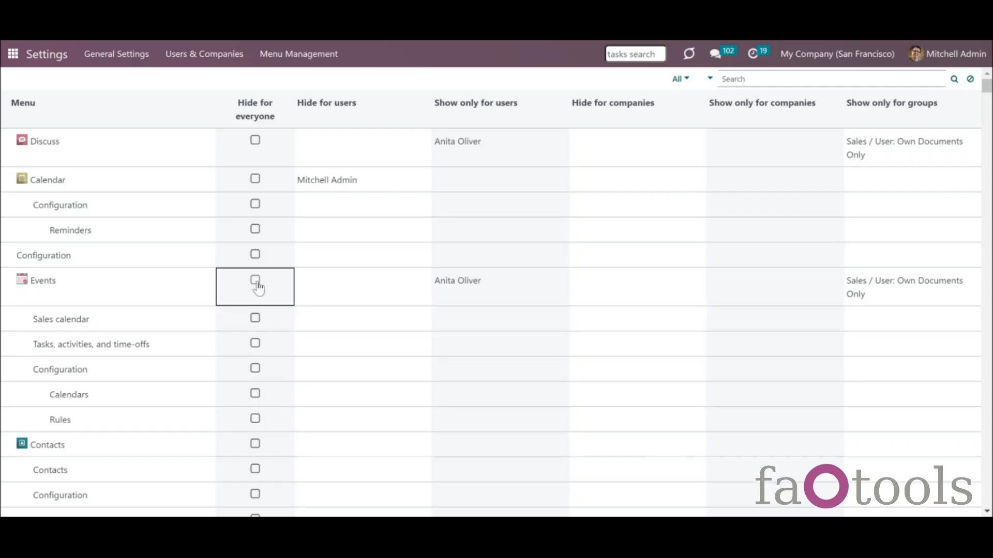
{"action": "left_click", "coordinate": [256, 284]}
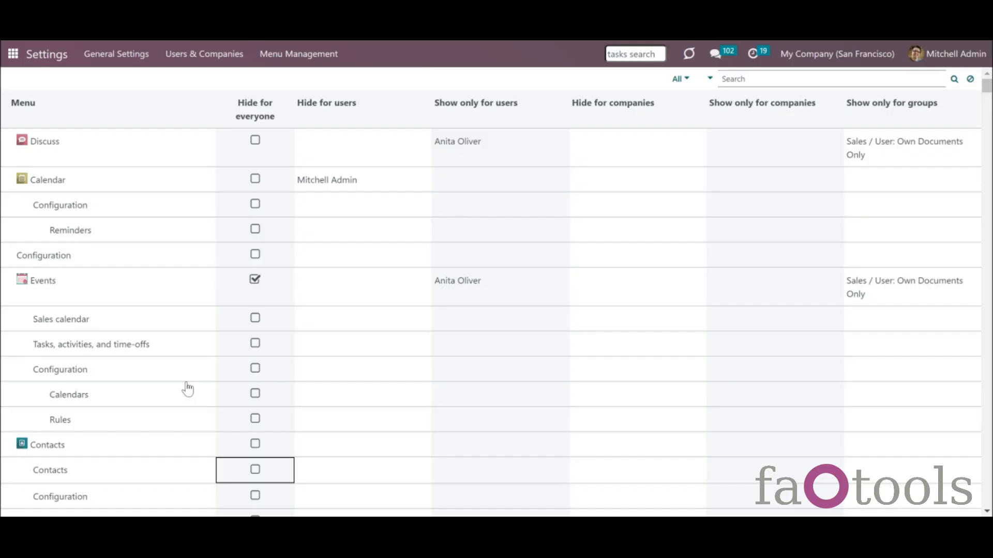
- Turn off Hide for everyone on the Events menu
{"action": "left_click", "coordinate": [240, 296]}
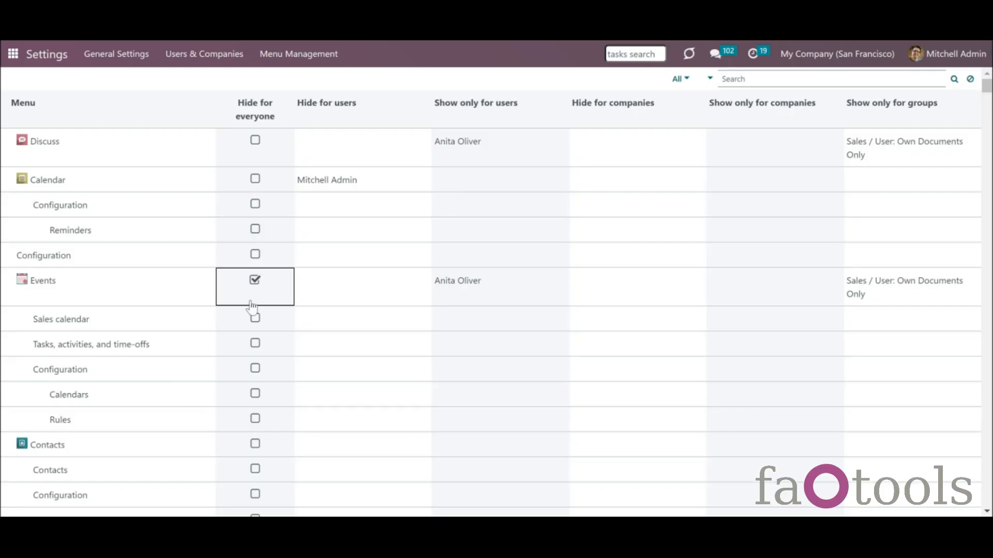
{"action": "left_click", "coordinate": [256, 283]}
{"action": "left_click", "coordinate": [256, 282]}
{"action": "left_click", "coordinate": [329, 322]}
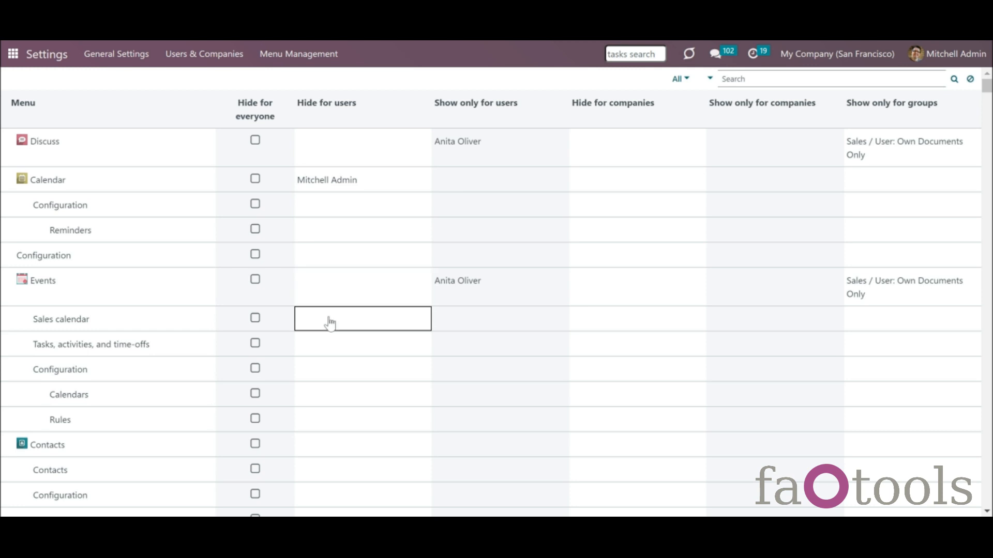
{"action": "left_click", "coordinate": [287, 304]}
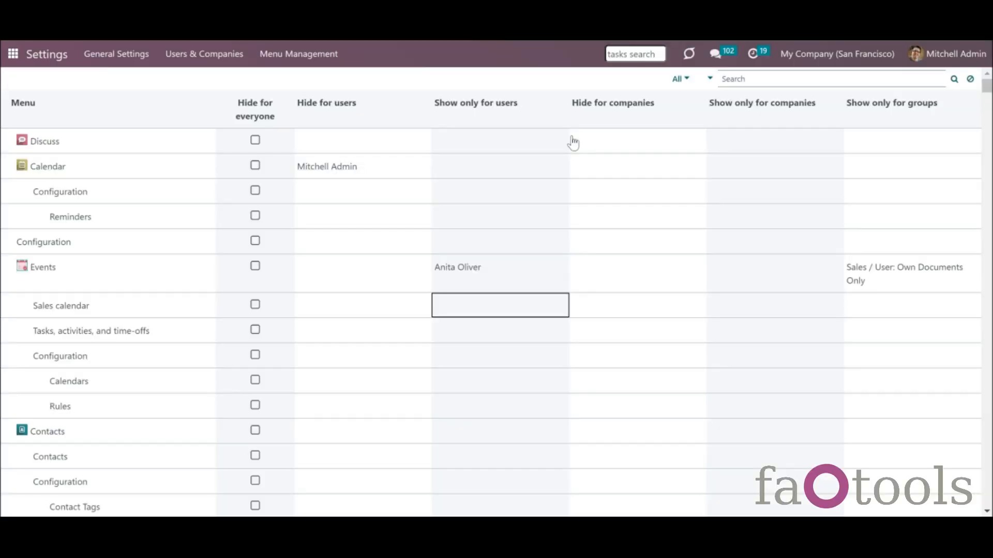
- Set Hide for companies on the Discuss menu to My Company (San Francisco) and save it
{"action": "left_click", "coordinate": [572, 140]}
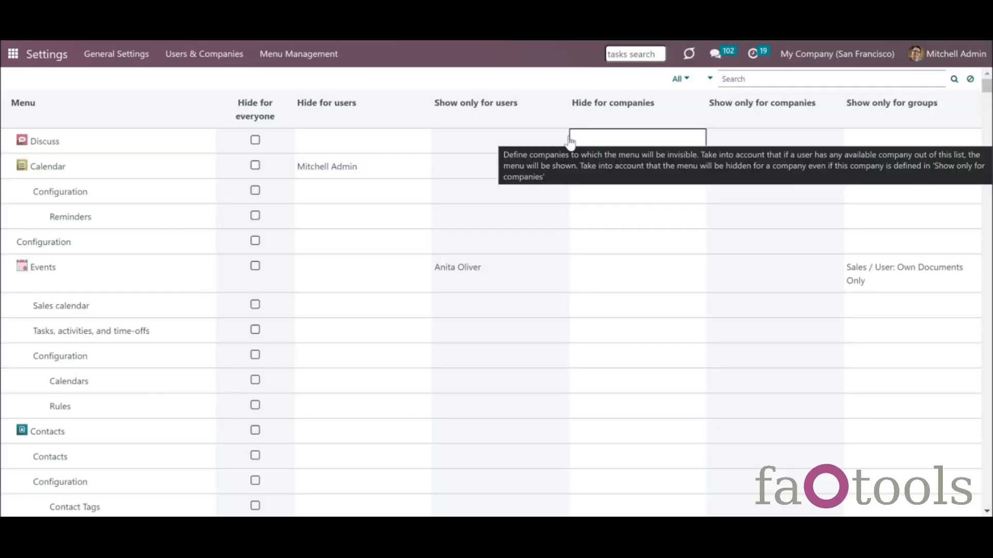
{"action": "mouse_move", "coordinate": [619, 123]}
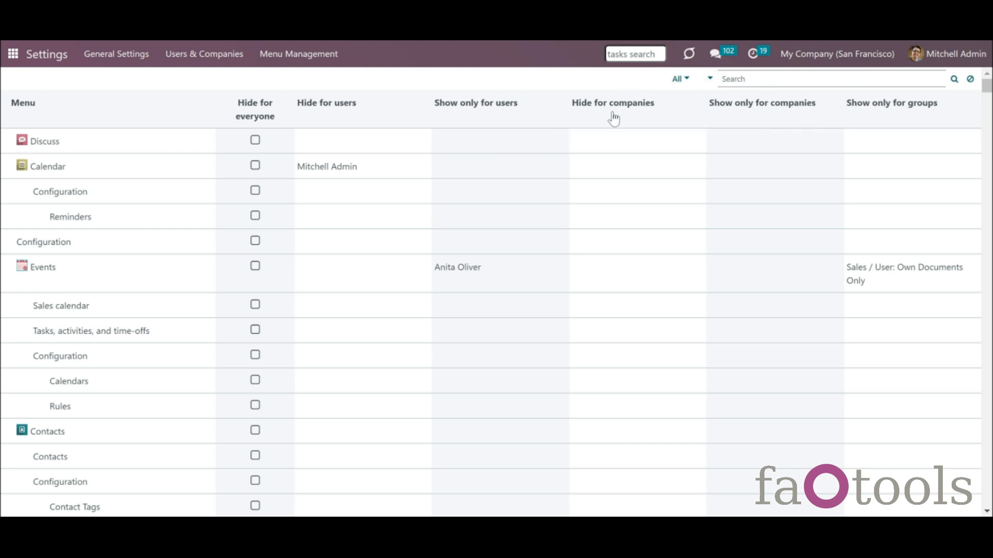
{"action": "mouse_move", "coordinate": [790, 120]}
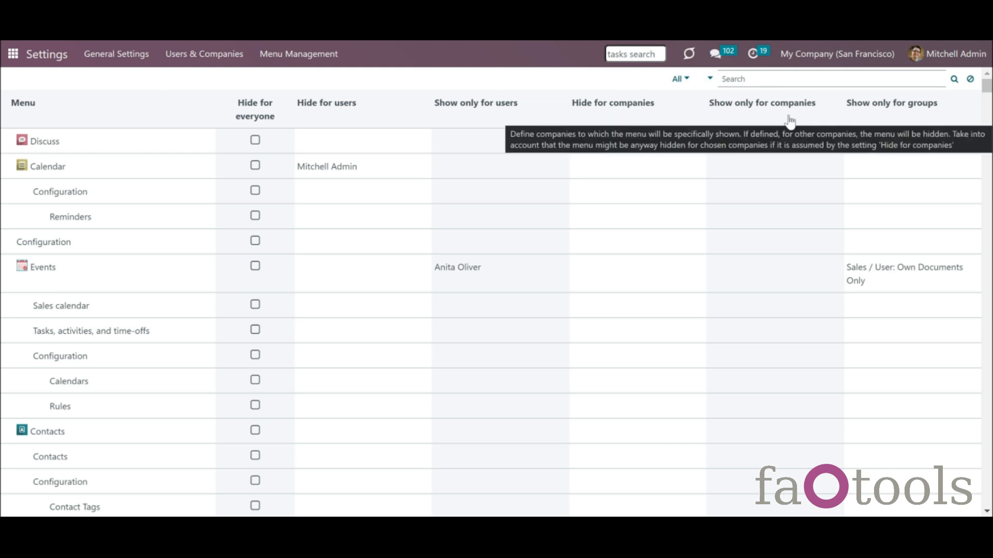
{"action": "mouse_move", "coordinate": [698, 154]}
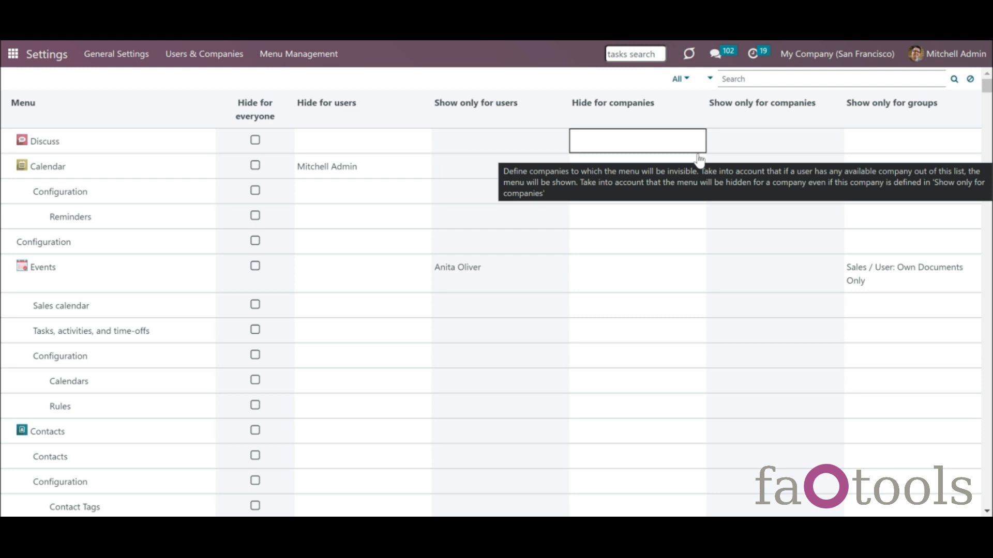
{"action": "left_click", "coordinate": [584, 150]}
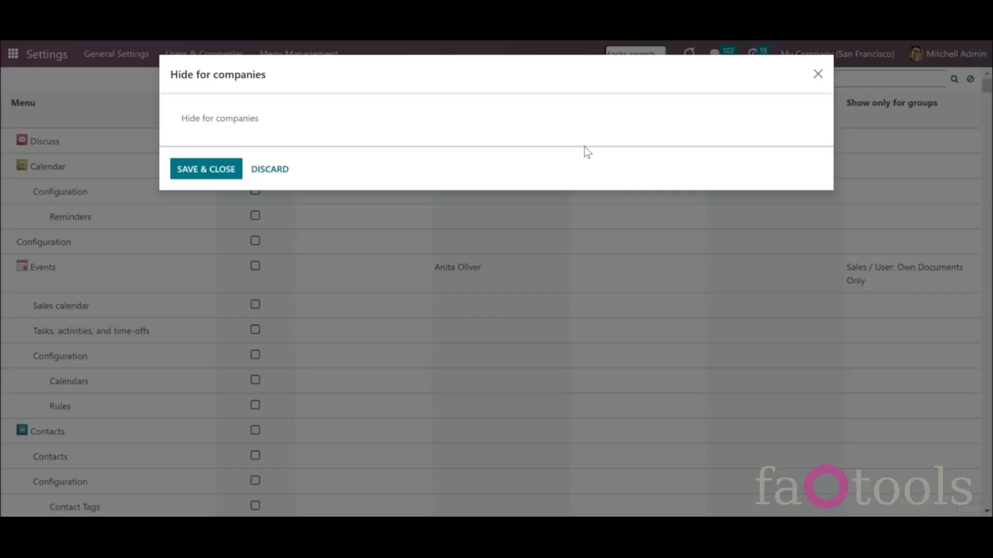
{"action": "left_click", "coordinate": [243, 120]}
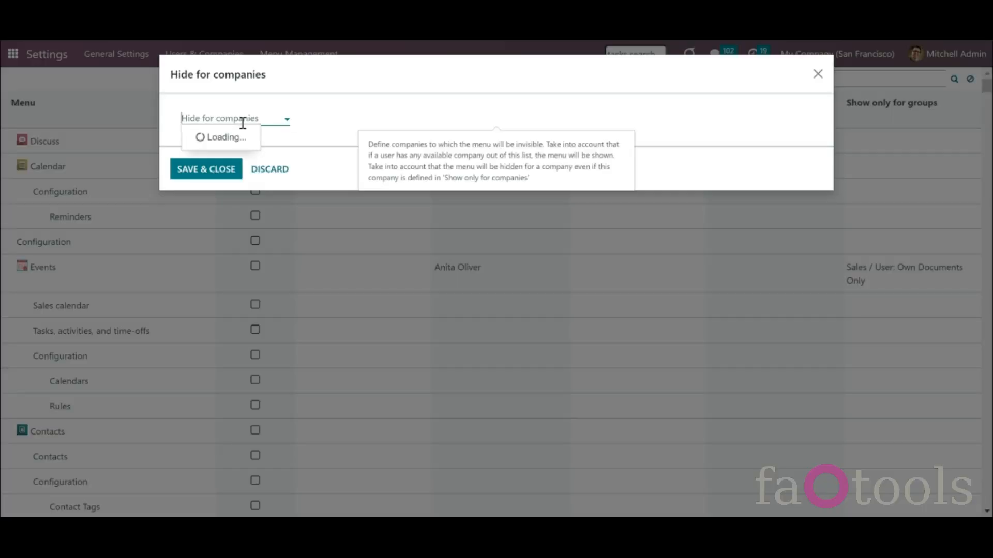
{"action": "left_click", "coordinate": [243, 156]}
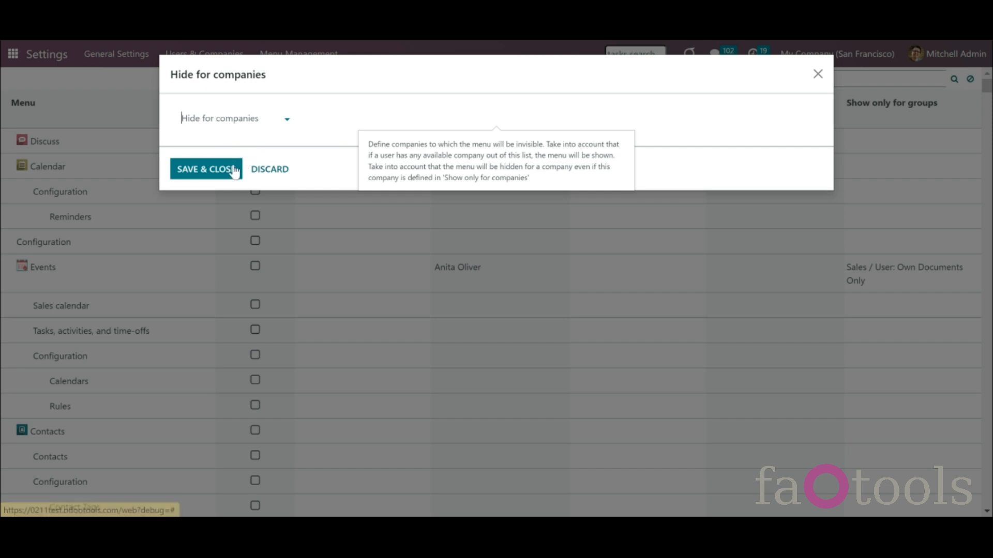
{"action": "left_click", "coordinate": [225, 173]}
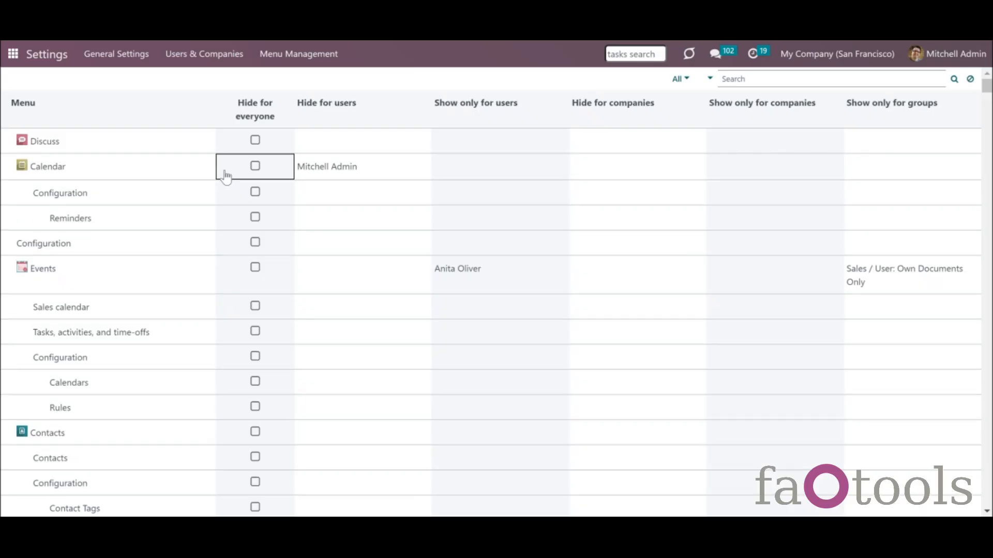
{"action": "left_click", "coordinate": [569, 136]}
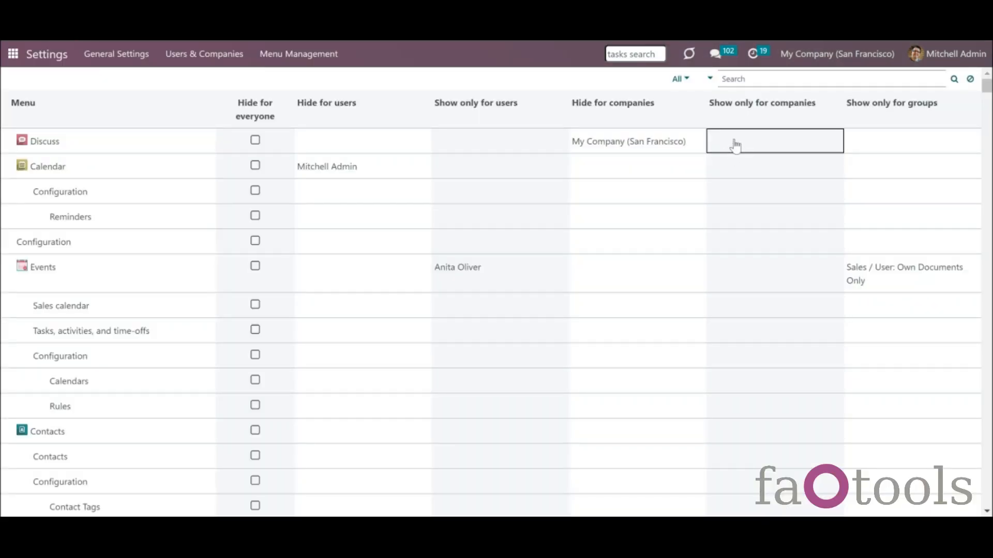
- Set Show only for companies on the Discuss menu to My Company (Chicago), save it, and open the company switcher on the home screen
{"action": "left_click", "coordinate": [734, 143]}
{"action": "left_click", "coordinate": [262, 127]}
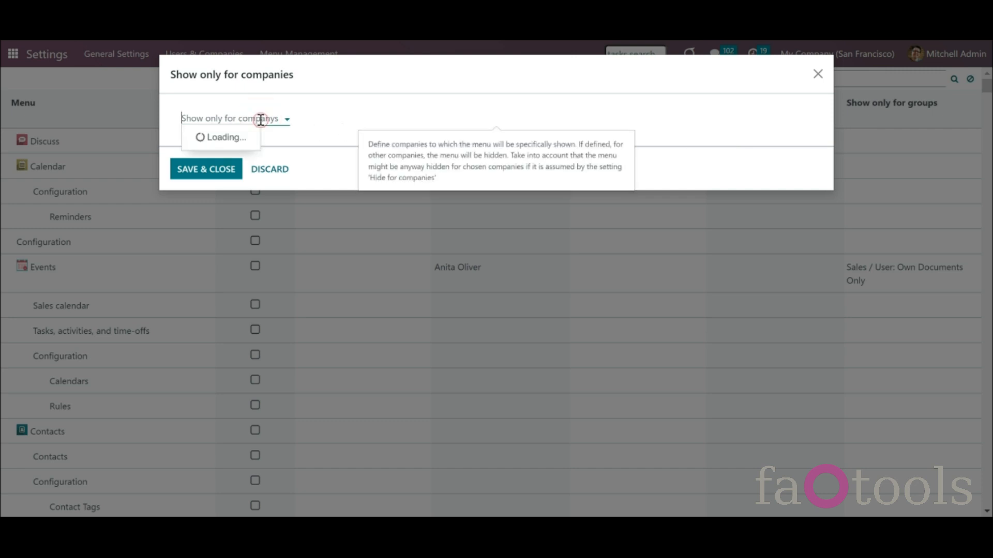
{"action": "left_click", "coordinate": [253, 139]}
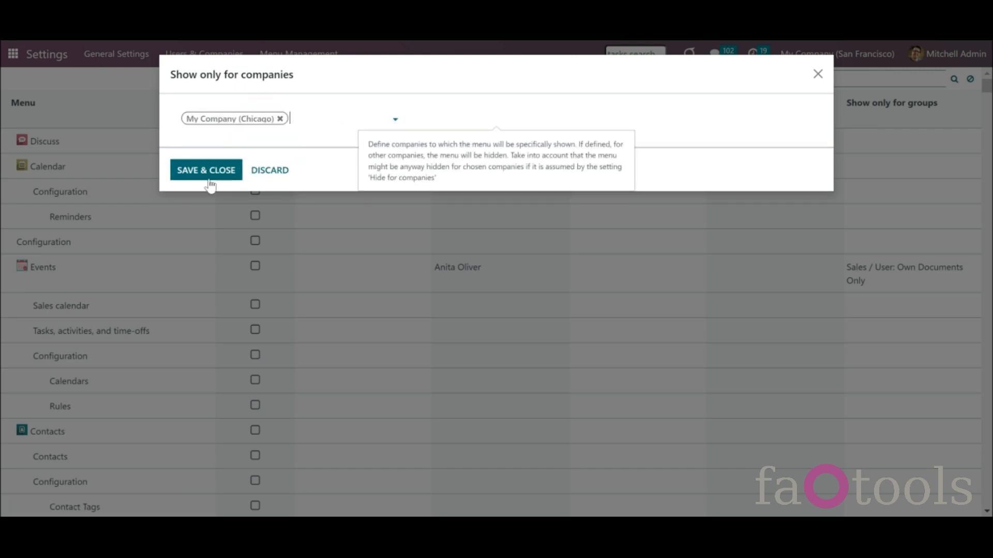
{"action": "left_click", "coordinate": [213, 174]}
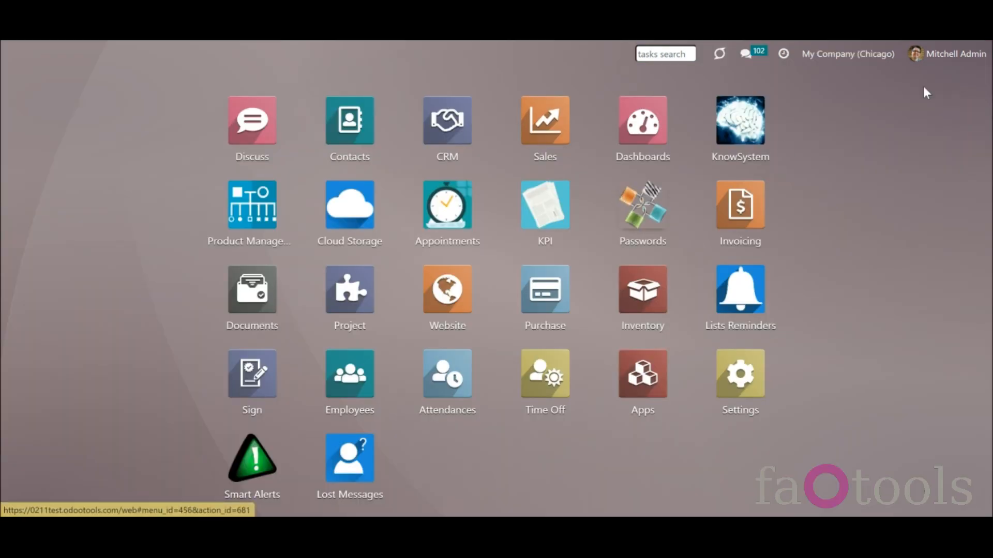
{"action": "left_click", "coordinate": [851, 55]}
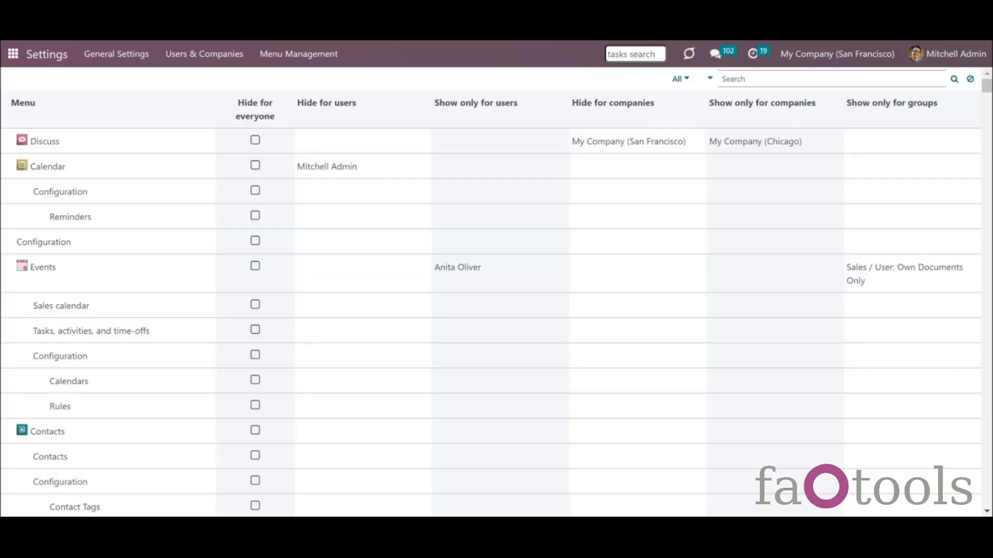
- Replace the Show only for companies value on the Discuss menu with My Company (San Francisco) and save it
{"action": "left_click", "coordinate": [771, 145]}
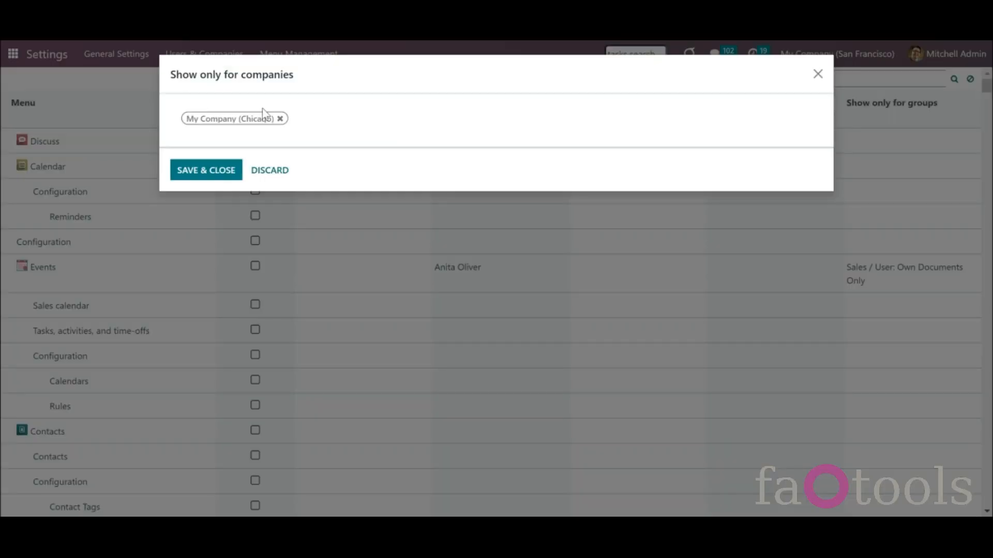
{"action": "left_click", "coordinate": [280, 118]}
{"action": "left_click", "coordinate": [278, 120]}
{"action": "left_click", "coordinate": [233, 153]}
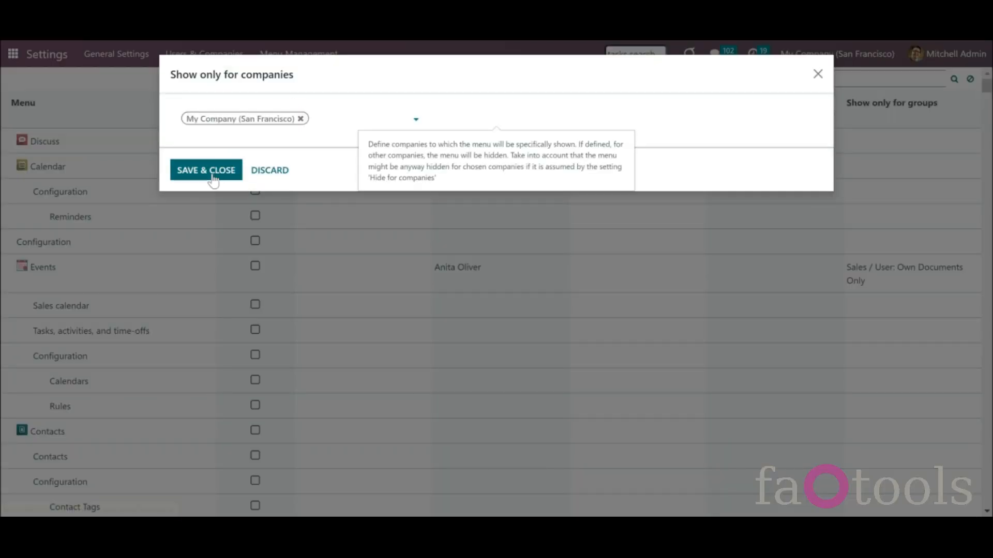
{"action": "left_click", "coordinate": [213, 171]}
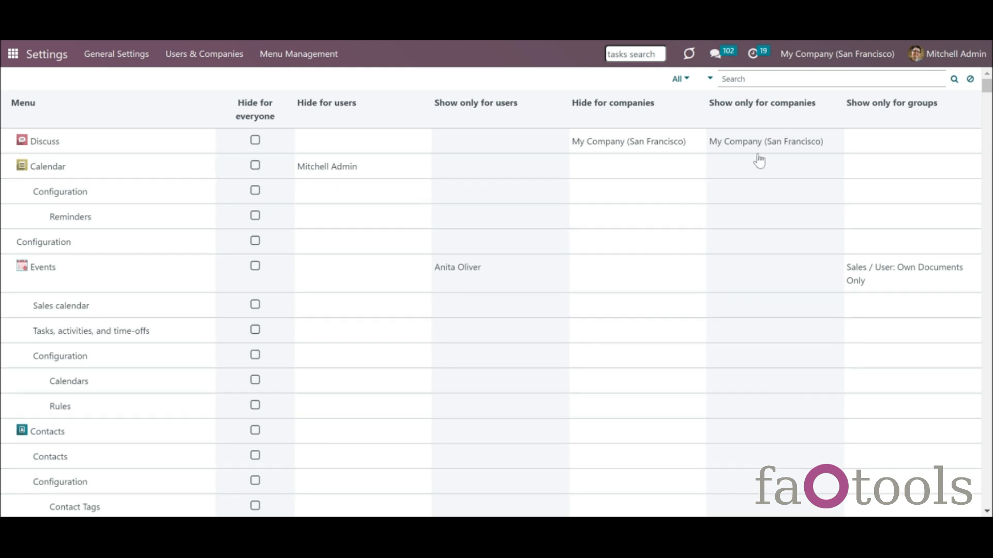
- Switch the active company on the home screen to My Company (San Francisco)
{"action": "left_click", "coordinate": [743, 149]}
{"action": "left_click", "coordinate": [637, 137]}
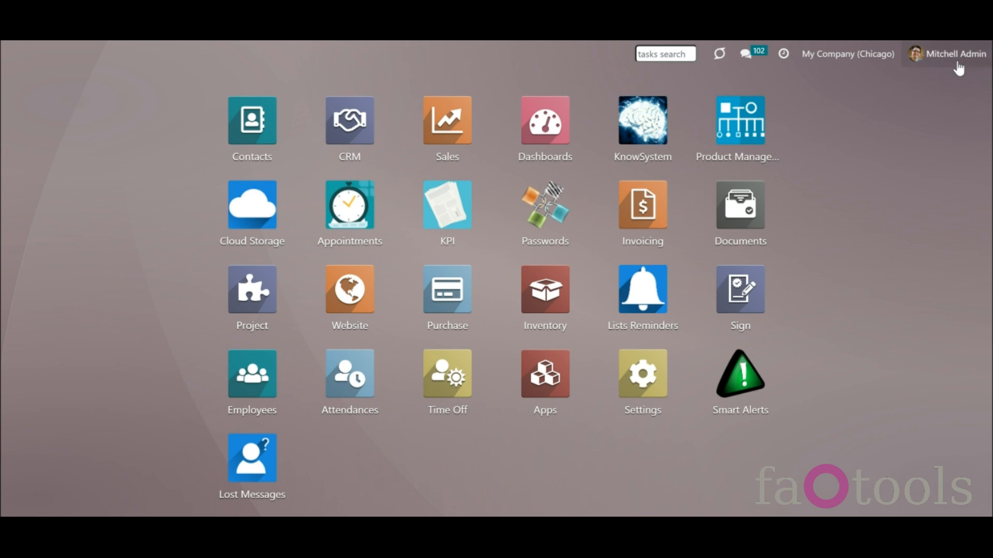
{"action": "left_click", "coordinate": [879, 69]}
{"action": "left_click", "coordinate": [877, 85]}
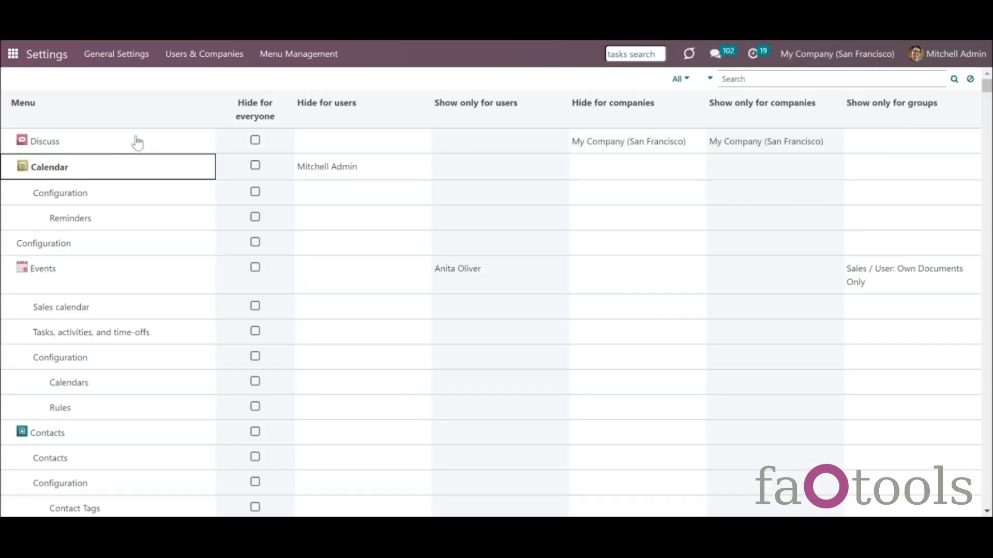
- Deselect My Company (San Francisco) in the home screen's company switcher
{"action": "left_click", "coordinate": [137, 142]}
{"action": "left_click", "coordinate": [629, 141]}
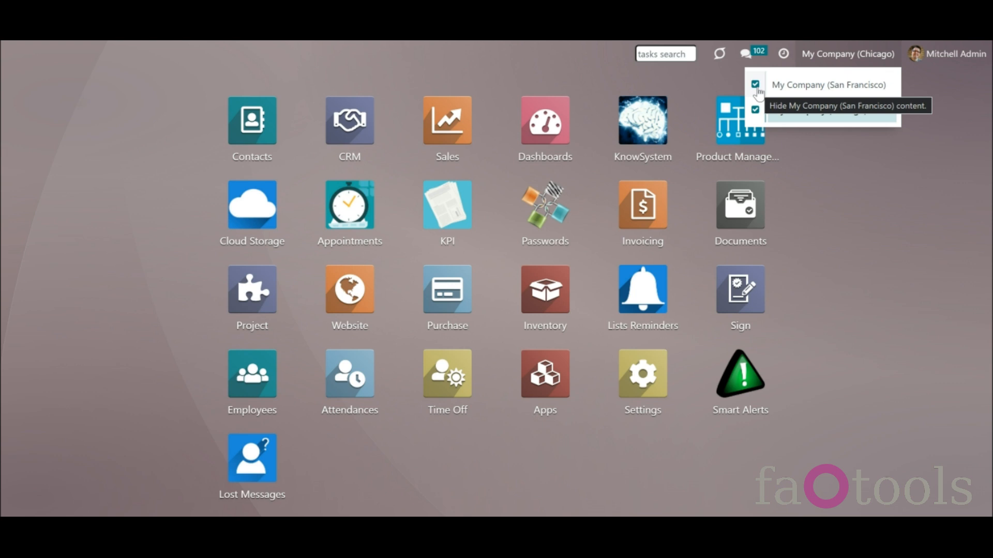
{"action": "left_click", "coordinate": [756, 87]}
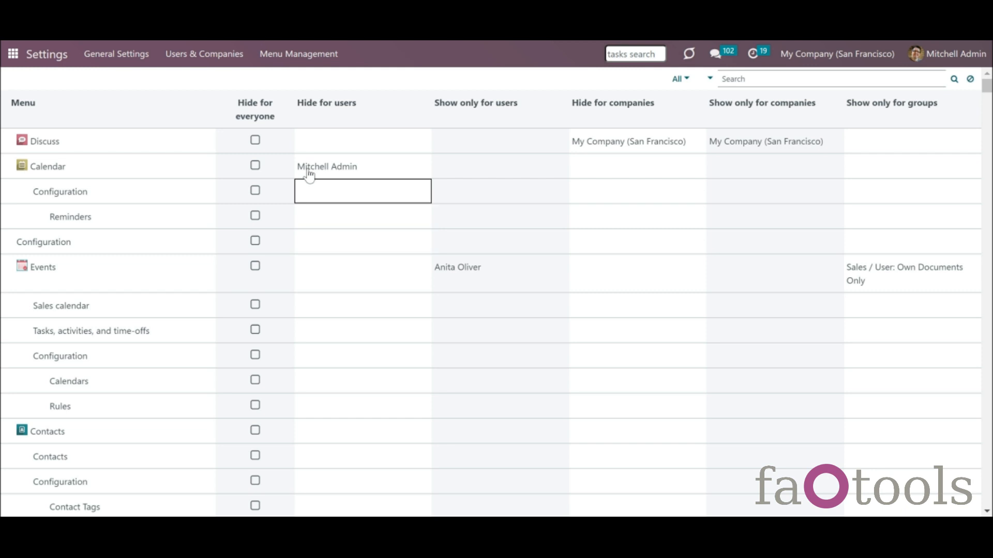
{"action": "left_click", "coordinate": [340, 175]}
{"action": "left_click", "coordinate": [434, 277]}
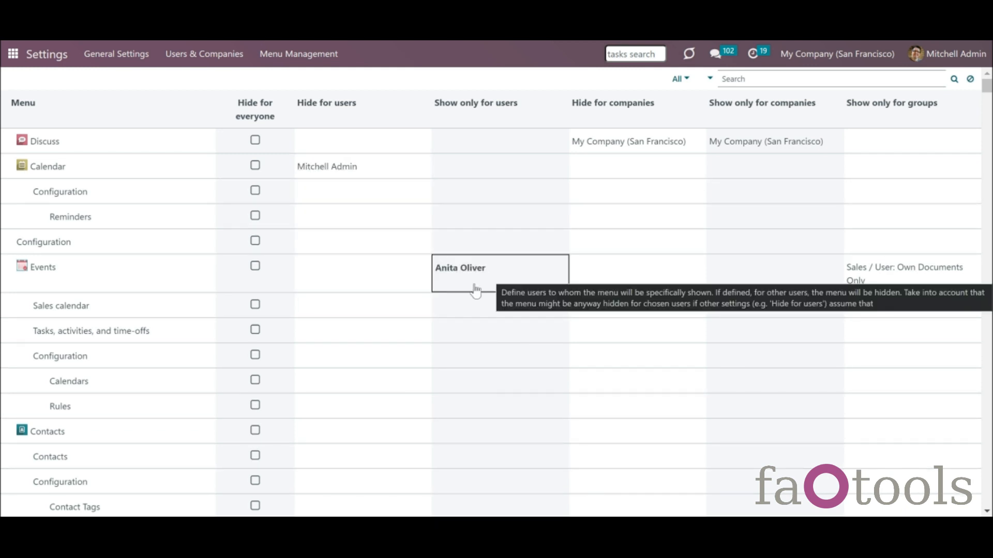
{"action": "left_click", "coordinate": [417, 305]}
{"action": "left_click", "coordinate": [399, 306]}
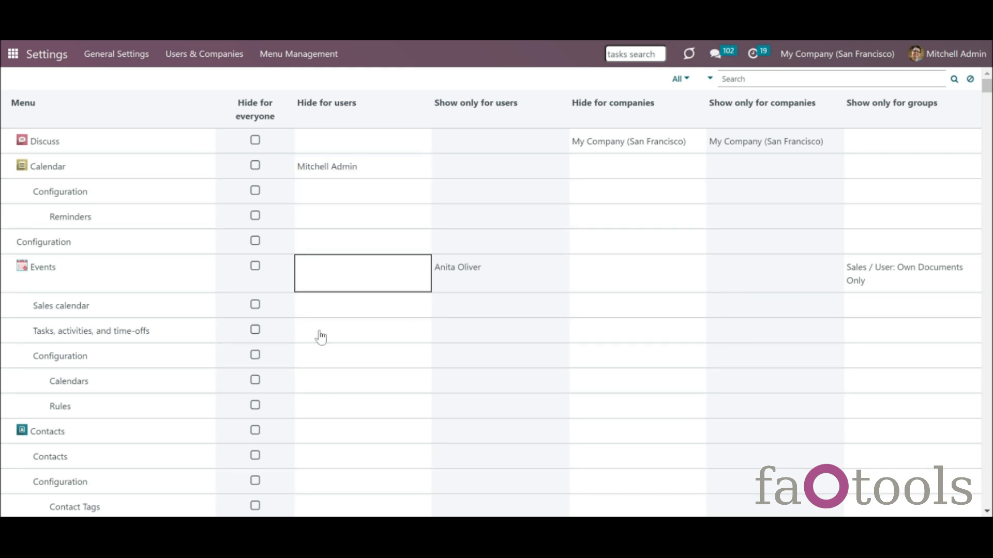
- Set Hide for users on the Contacts menu to the administrator user and save it
{"action": "left_click", "coordinate": [345, 433]}
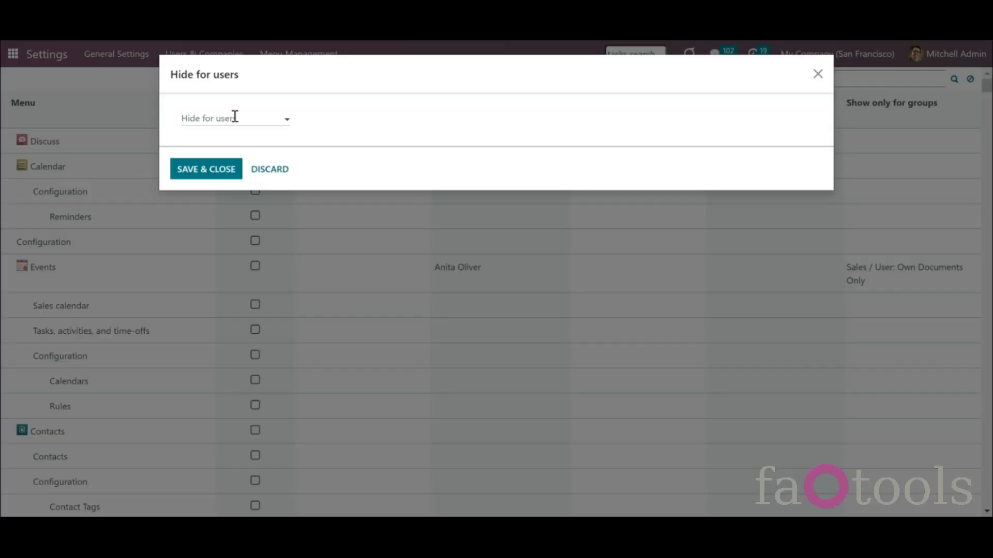
{"action": "left_click", "coordinate": [235, 117]}
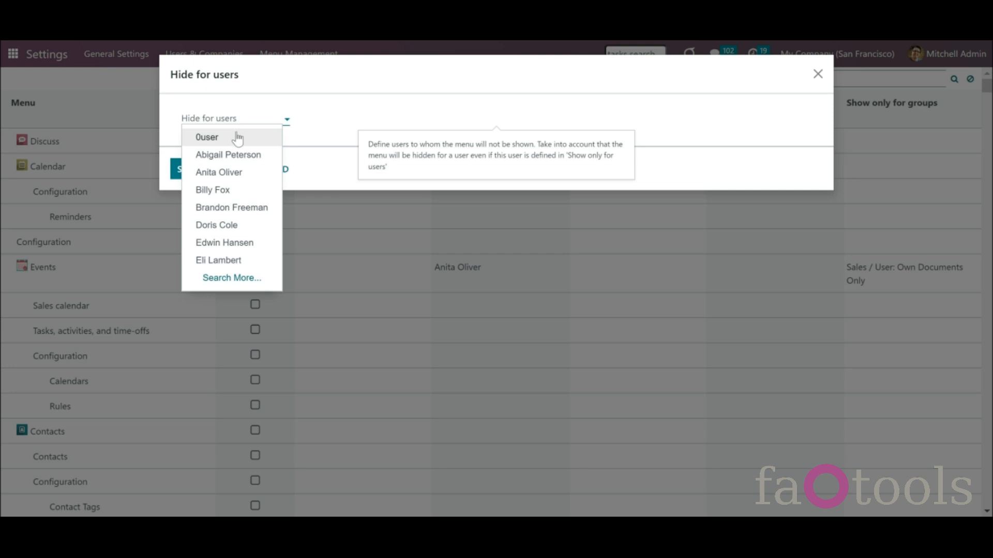
{"action": "type", "text": "mi"}
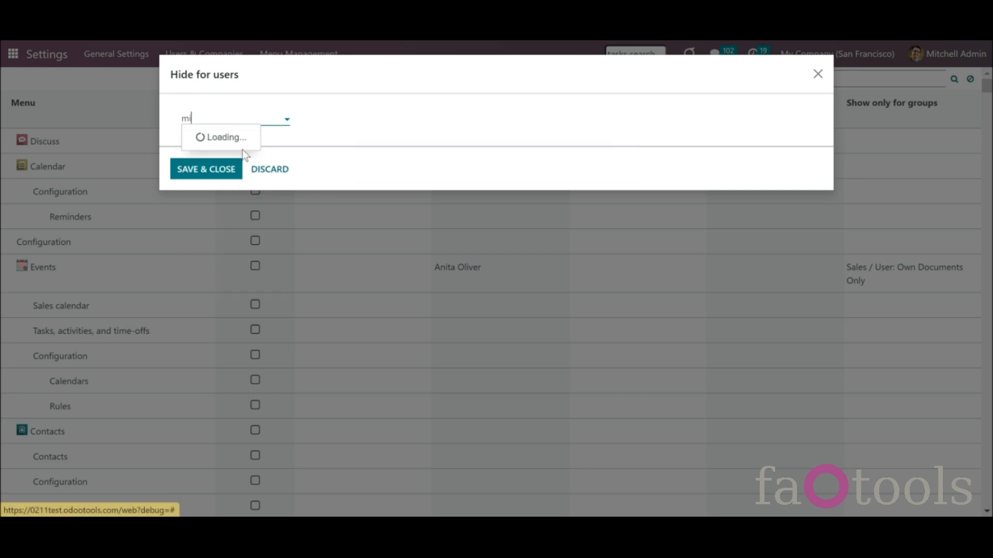
{"action": "left_click", "coordinate": [254, 145]}
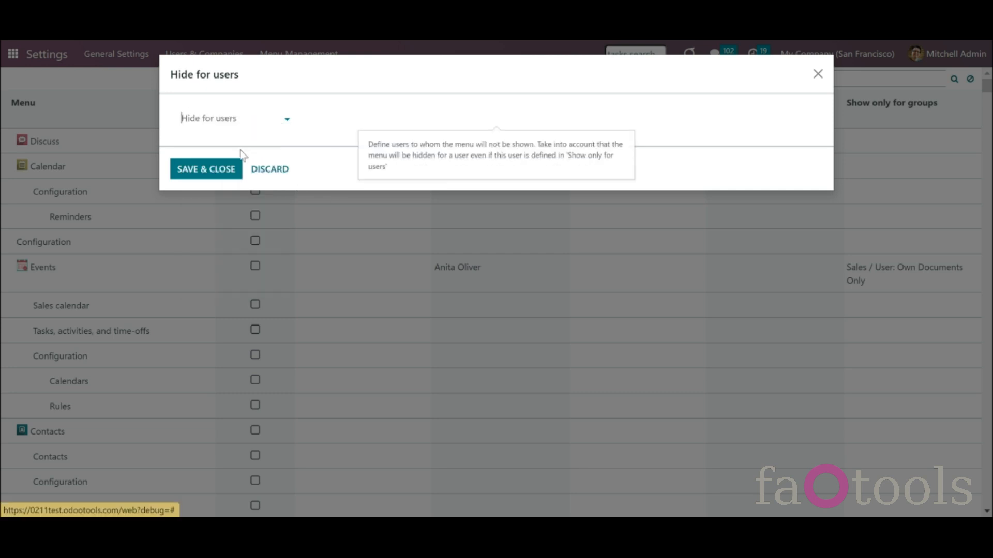
{"action": "left_click", "coordinate": [222, 168]}
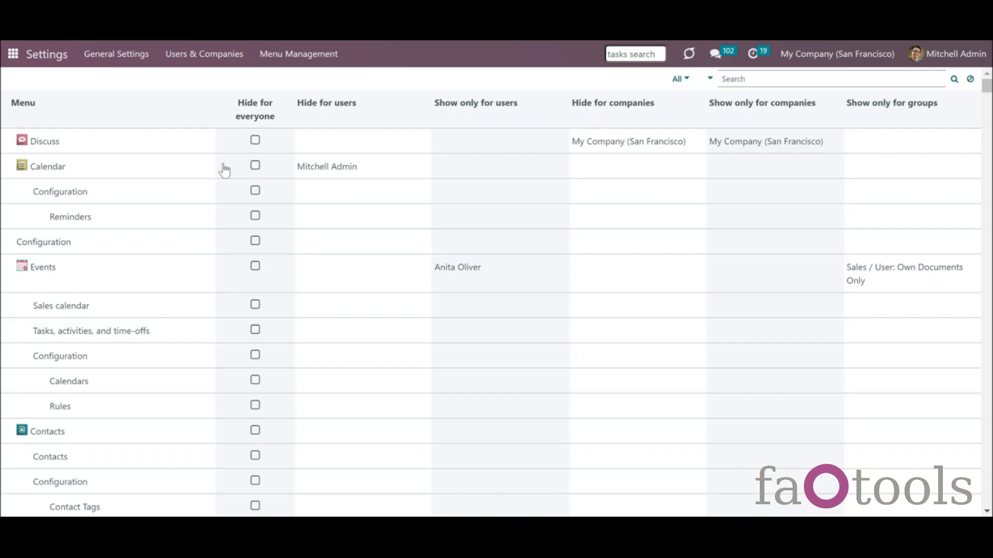
- Set Show only for users on the Contacts menu to two chosen users and save it
{"action": "left_click", "coordinate": [394, 332]}
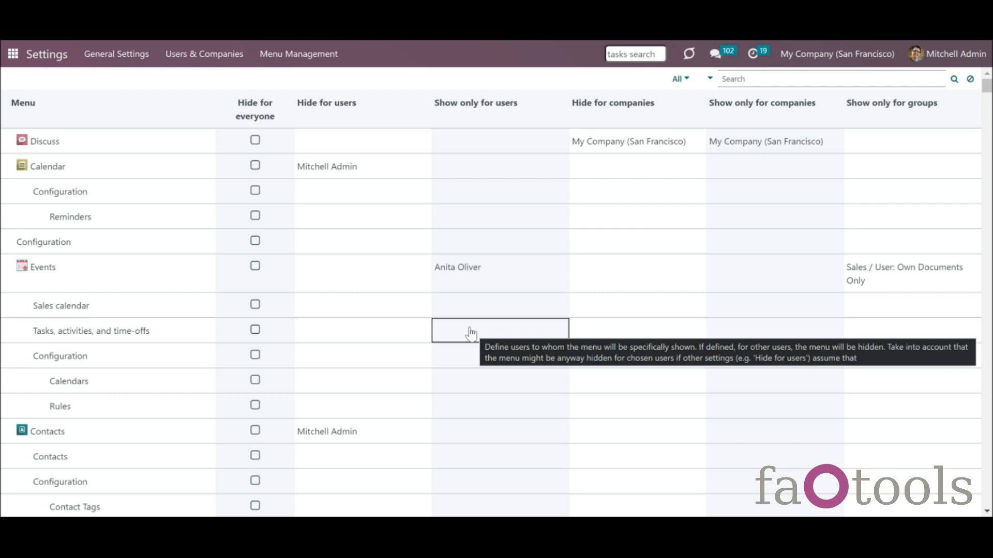
{"action": "left_click", "coordinate": [450, 438]}
{"action": "left_click", "coordinate": [250, 116]}
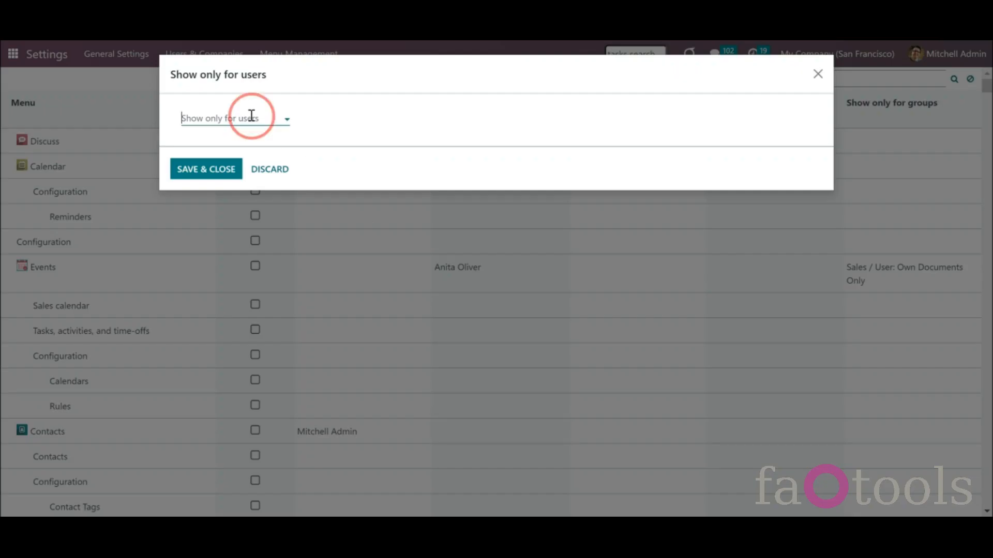
{"action": "left_click", "coordinate": [244, 153]}
{"action": "left_click", "coordinate": [268, 117]}
{"action": "left_click", "coordinate": [292, 172]}
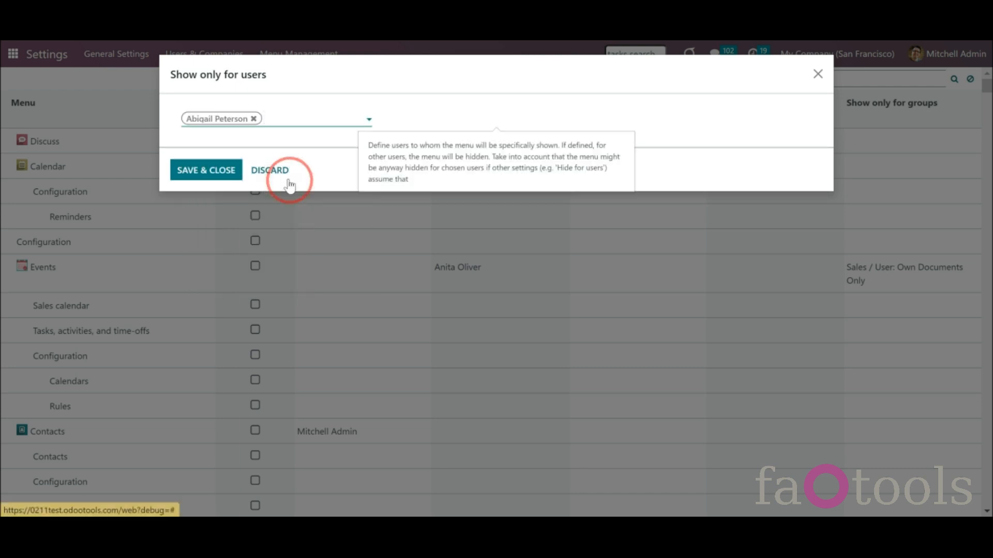
{"action": "left_click", "coordinate": [228, 179]}
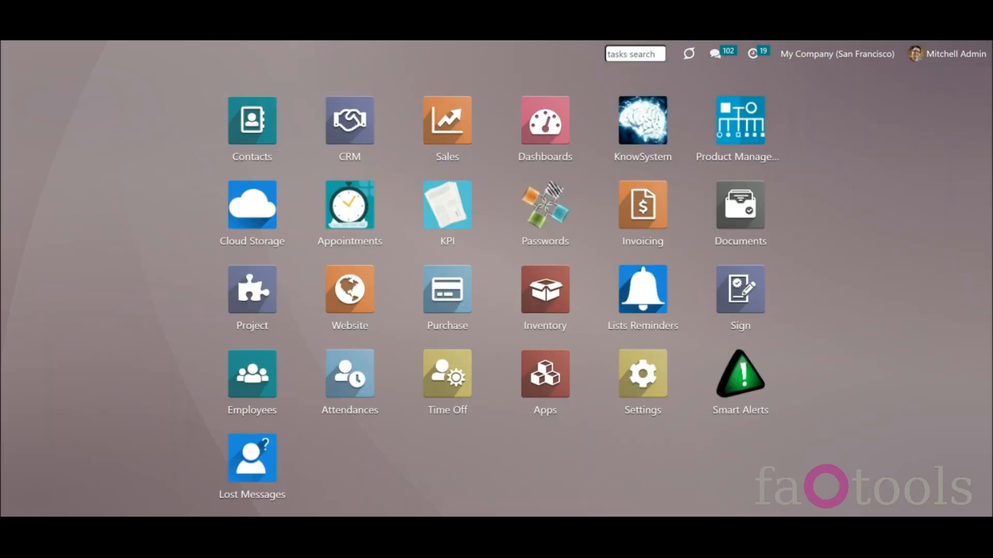
- Add CRM/Configuration/Settings to Hide menus in the current user's profile preferences and save the profile
{"action": "left_click", "coordinate": [936, 53]}
{"action": "left_click", "coordinate": [925, 158]}
{"action": "scroll", "coordinate": [779, 437], "scroll_direction": "down", "scroll_amount": 3}
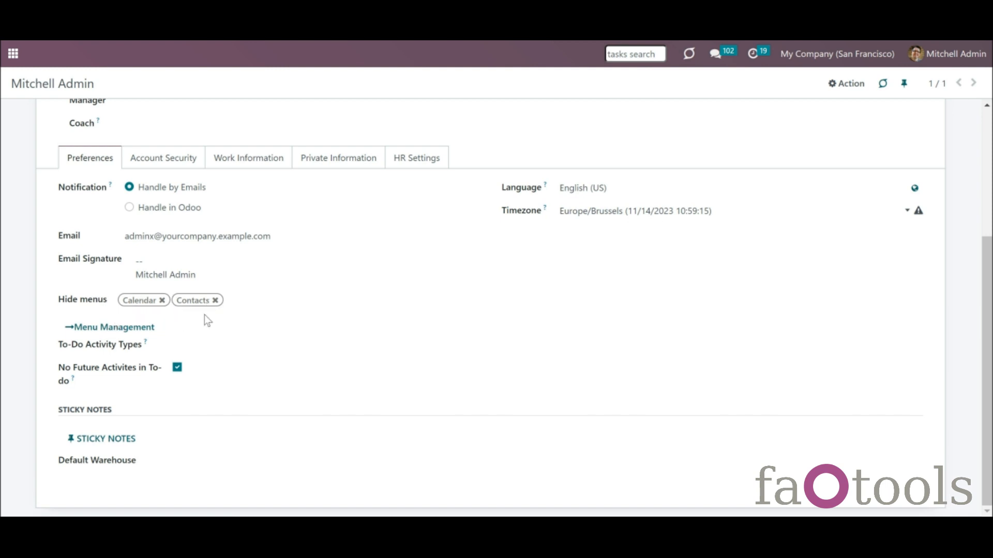
{"action": "left_click", "coordinate": [246, 296]}
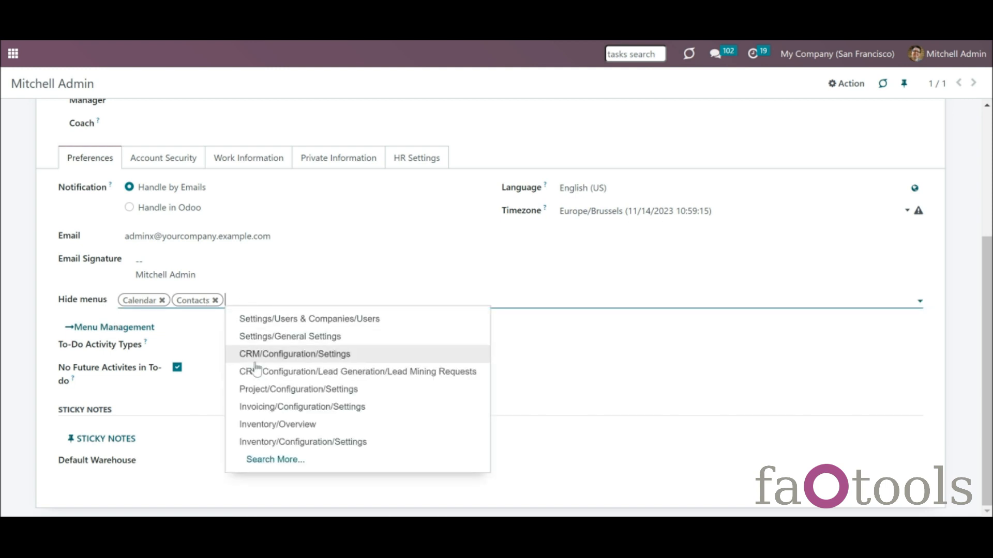
{"action": "left_click", "coordinate": [256, 357]}
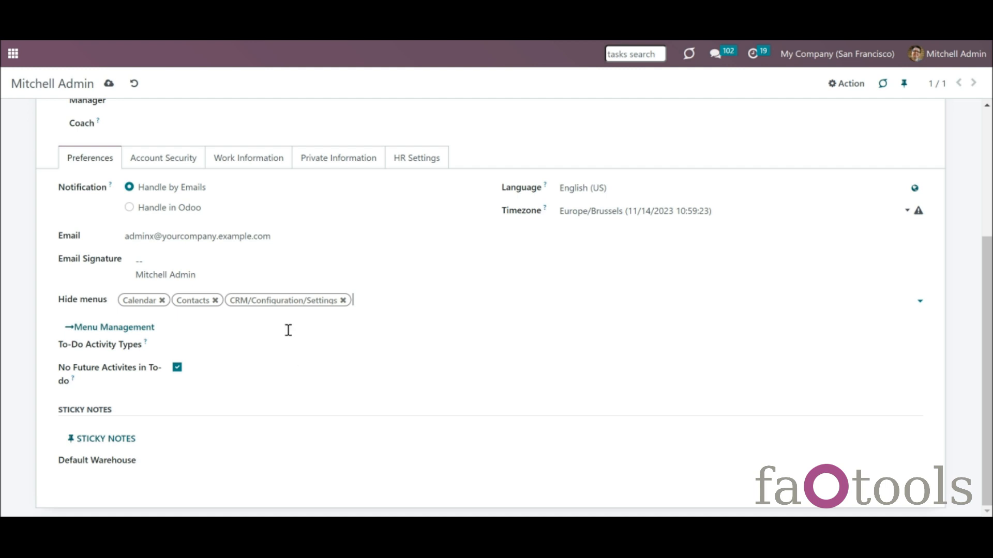
{"action": "left_click", "coordinate": [108, 83]}
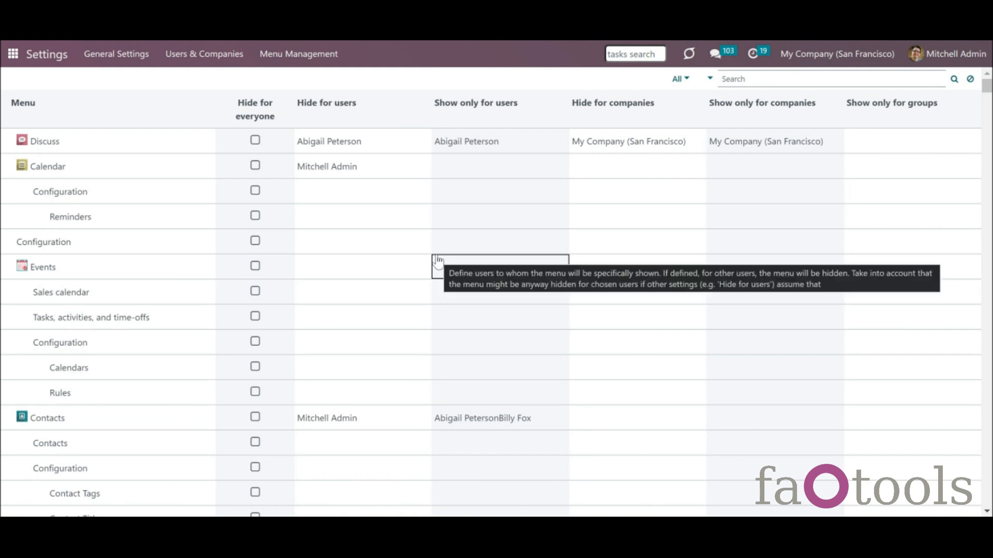
- Set Show only for groups on the Events menu to Sales / Administrator and save it
{"action": "left_click", "coordinate": [514, 292]}
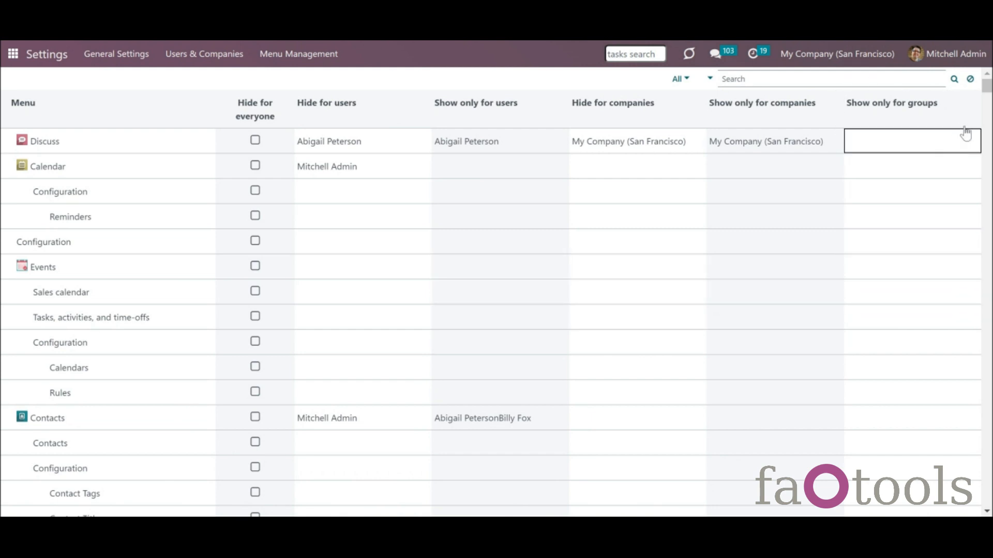
{"action": "mouse_move", "coordinate": [894, 128]}
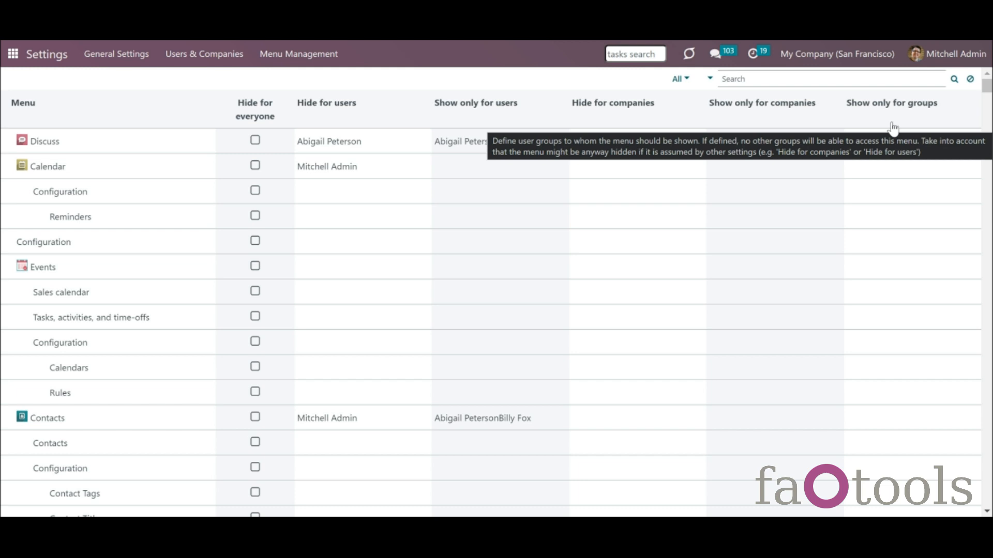
{"action": "left_click", "coordinate": [878, 267]}
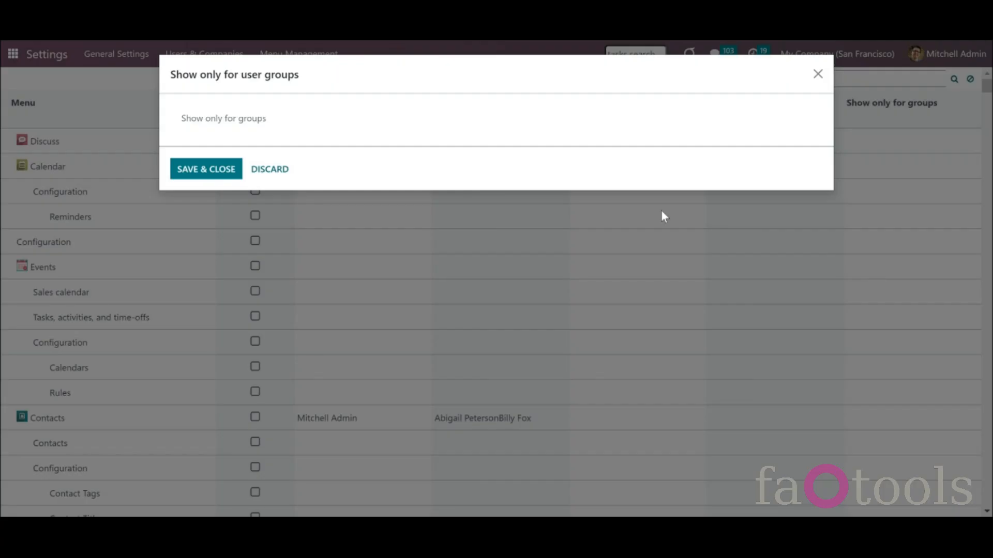
{"action": "left_click", "coordinate": [256, 118]}
{"action": "type", "text": "sales"}
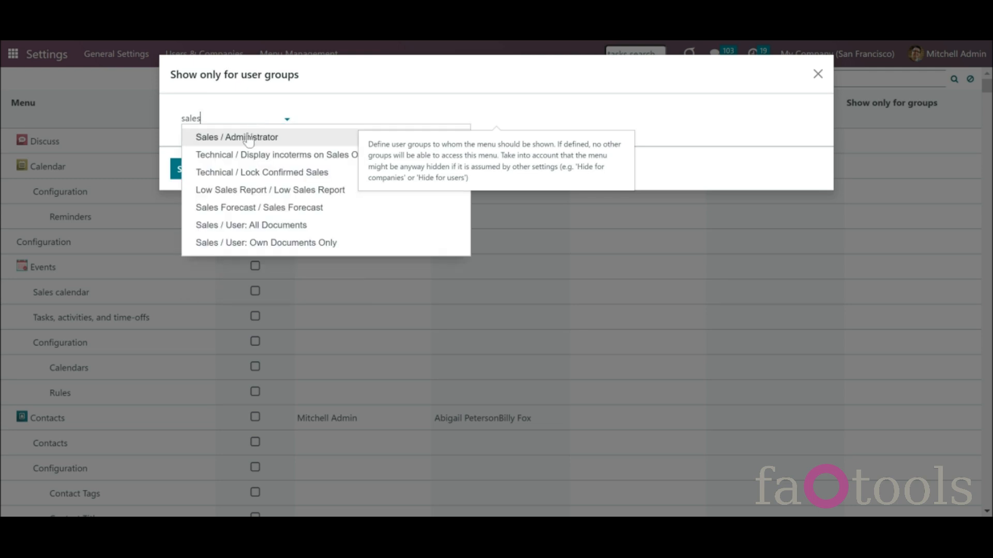
{"action": "left_click", "coordinate": [253, 133]}
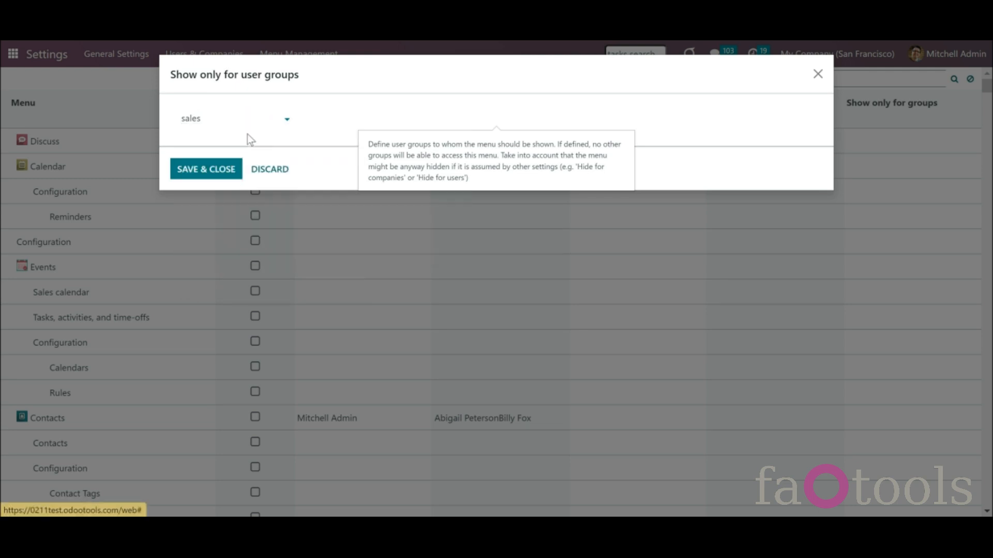
{"action": "left_click", "coordinate": [207, 171]}
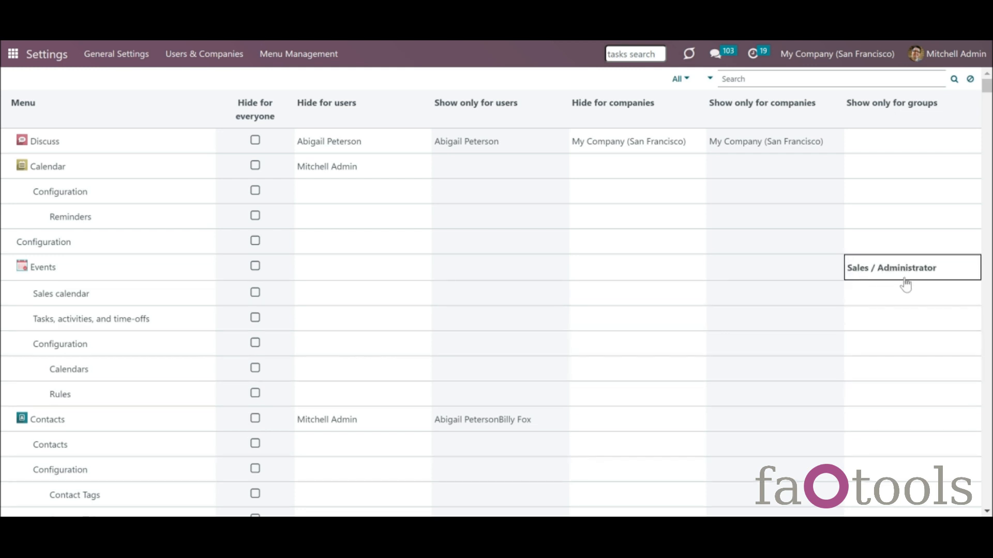
- Set Hide for users on the Events menu to the administrator user, save it, and return to the home screen
{"action": "mouse_move", "coordinate": [922, 276]}
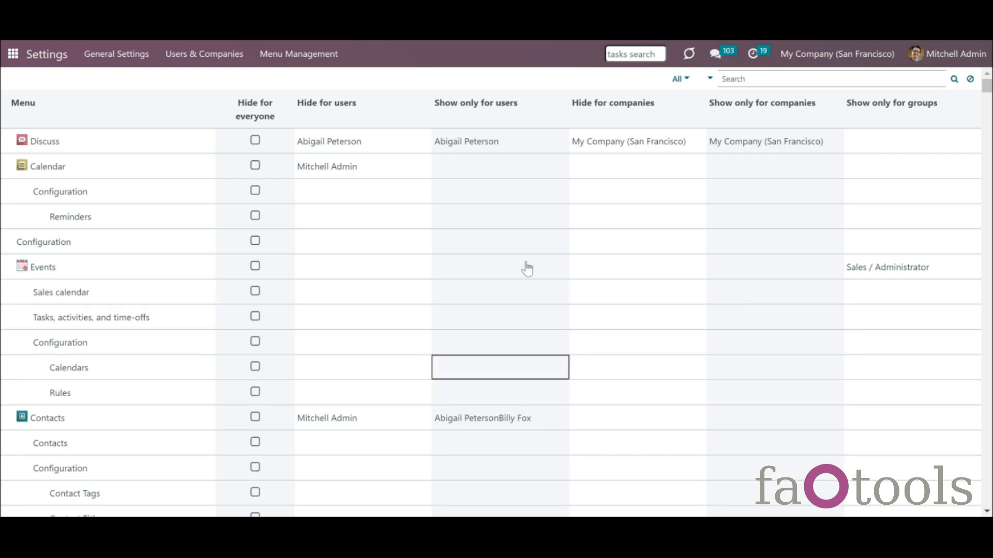
{"action": "left_click", "coordinate": [317, 273]}
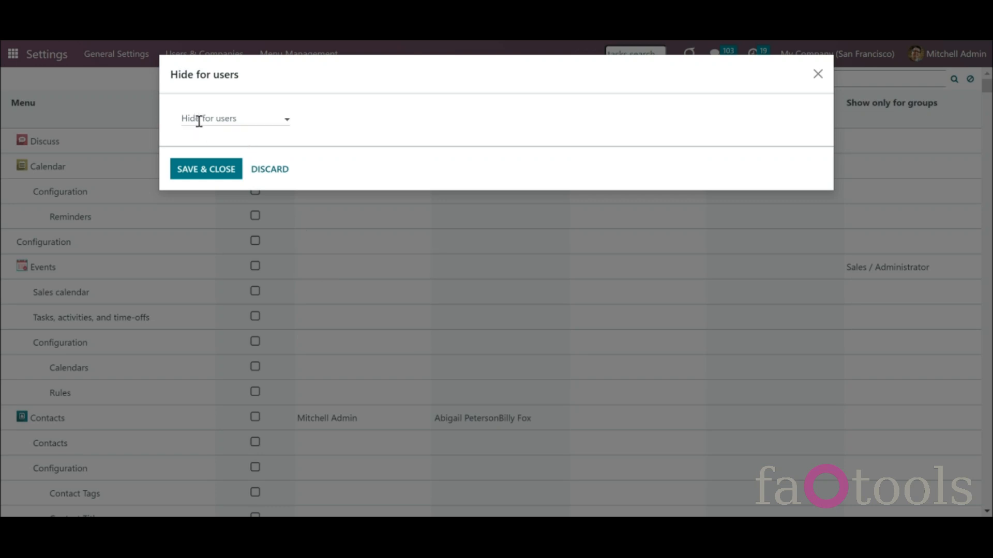
{"action": "left_click", "coordinate": [196, 119]}
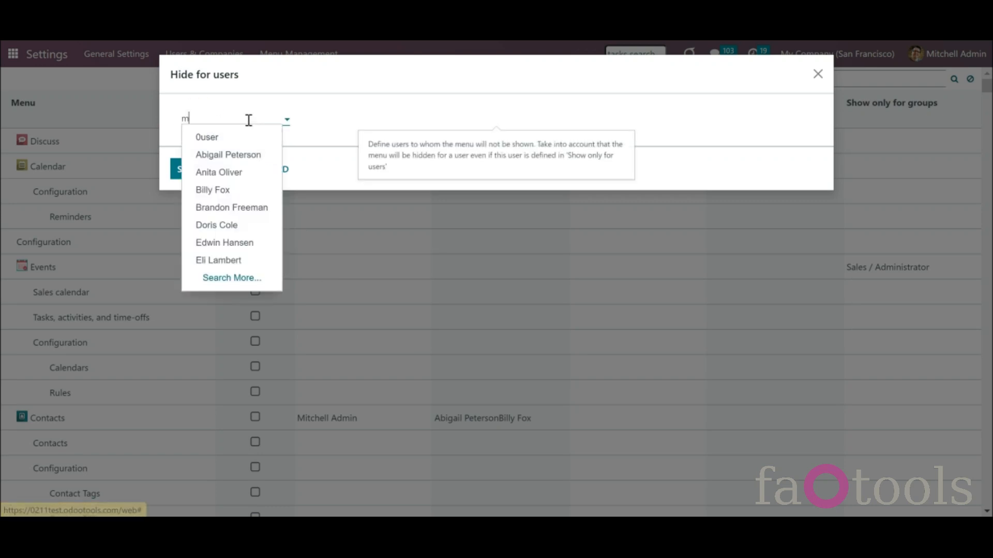
{"action": "type", "text": "mit"}
{"action": "left_click", "coordinate": [254, 149]}
{"action": "left_click", "coordinate": [214, 169]}
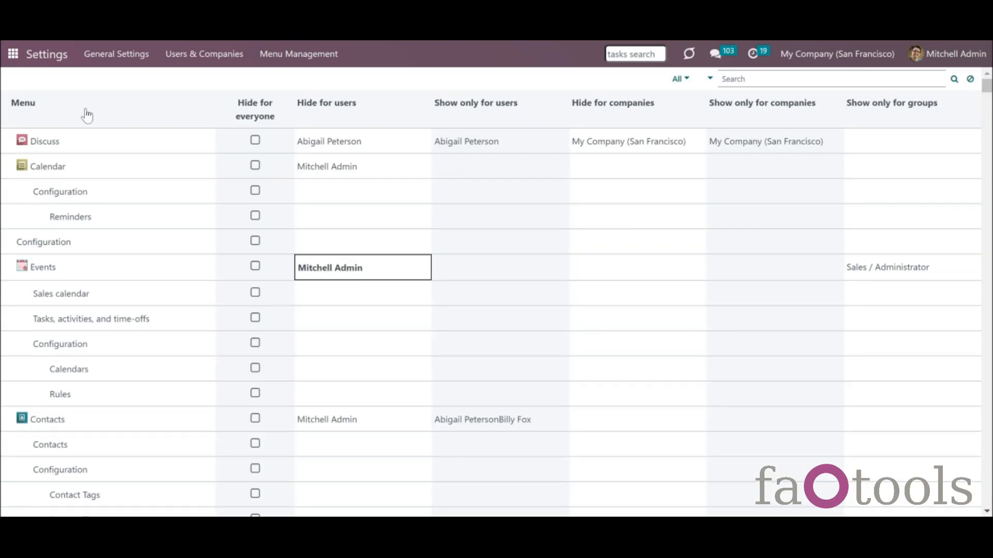
{"action": "left_click", "coordinate": [13, 53]}
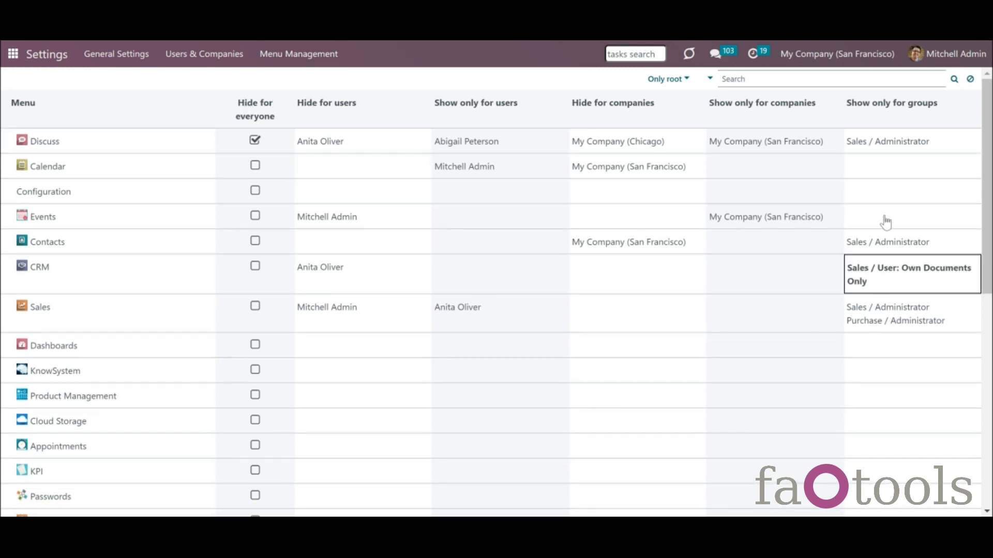
{"action": "left_click", "coordinate": [255, 141]}
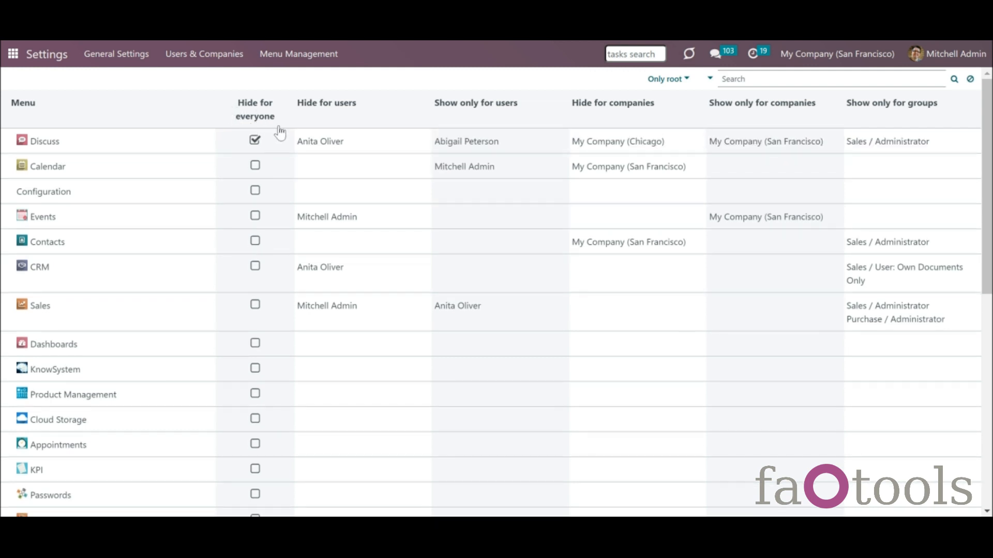
{"action": "mouse_move", "coordinate": [280, 132]}
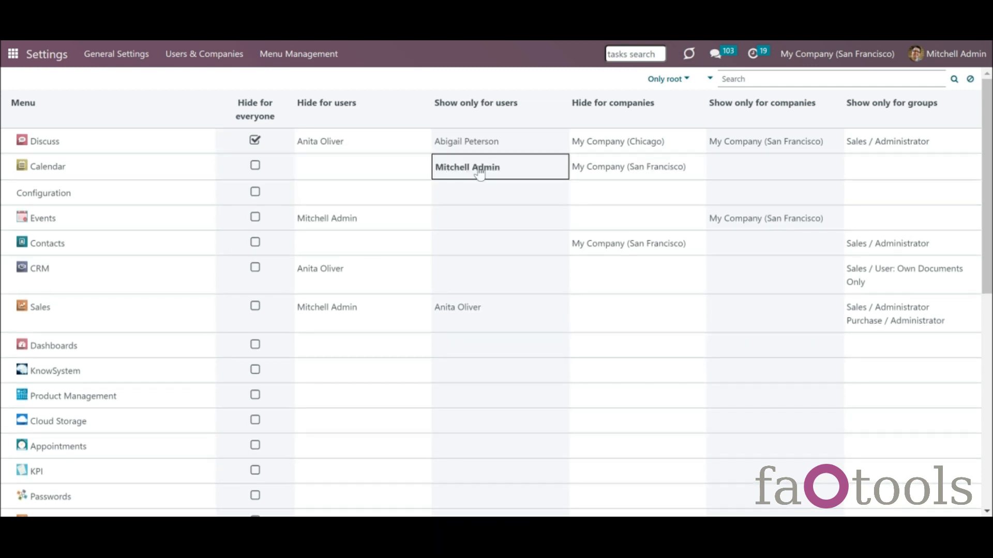
- Review the visibility rules for users, companies and groups set on the Calendar, Events, Contacts, CRM and Sales menus
{"action": "mouse_move", "coordinate": [515, 176]}
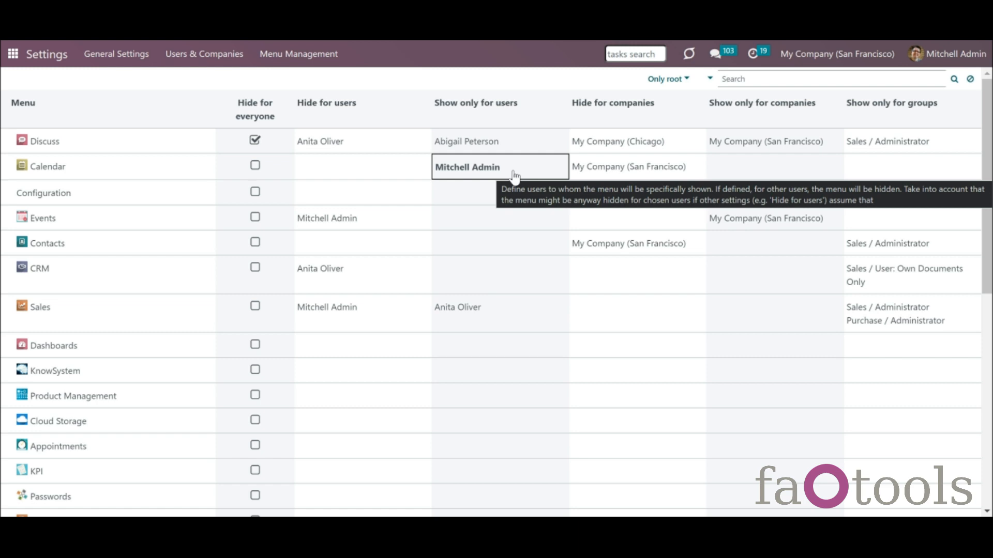
{"action": "left_click", "coordinate": [532, 213]}
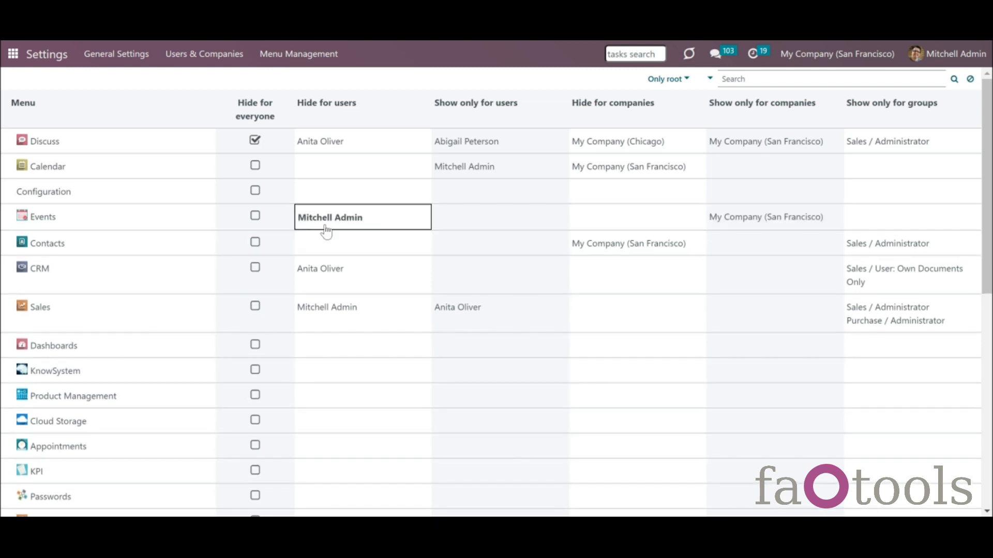
{"action": "mouse_move", "coordinate": [365, 226]}
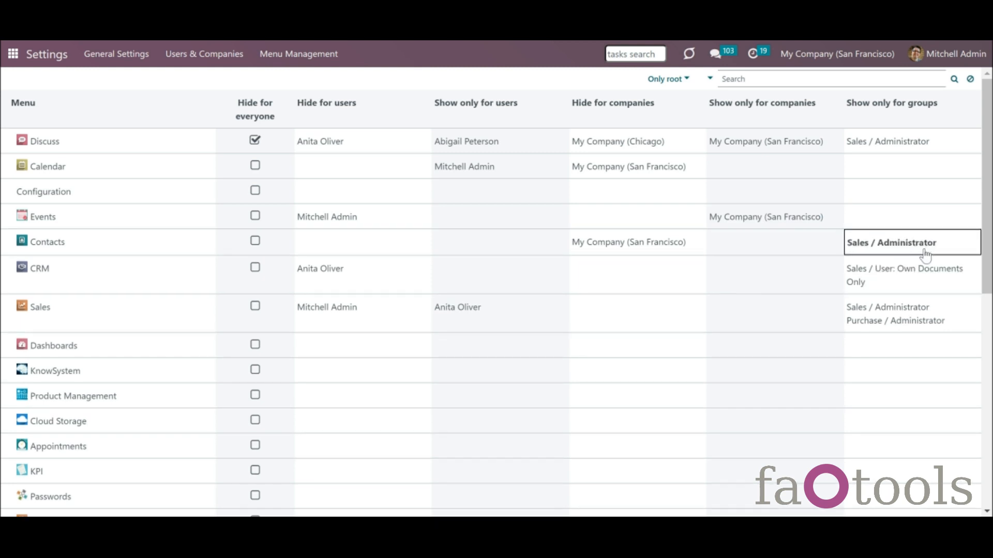
{"action": "mouse_move", "coordinate": [925, 255]}
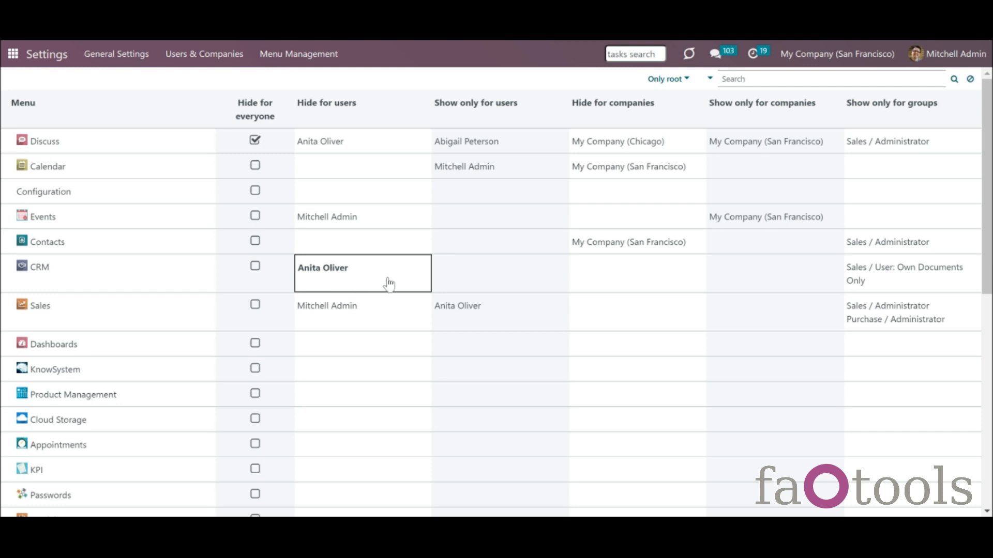
{"action": "mouse_move", "coordinate": [389, 284]}
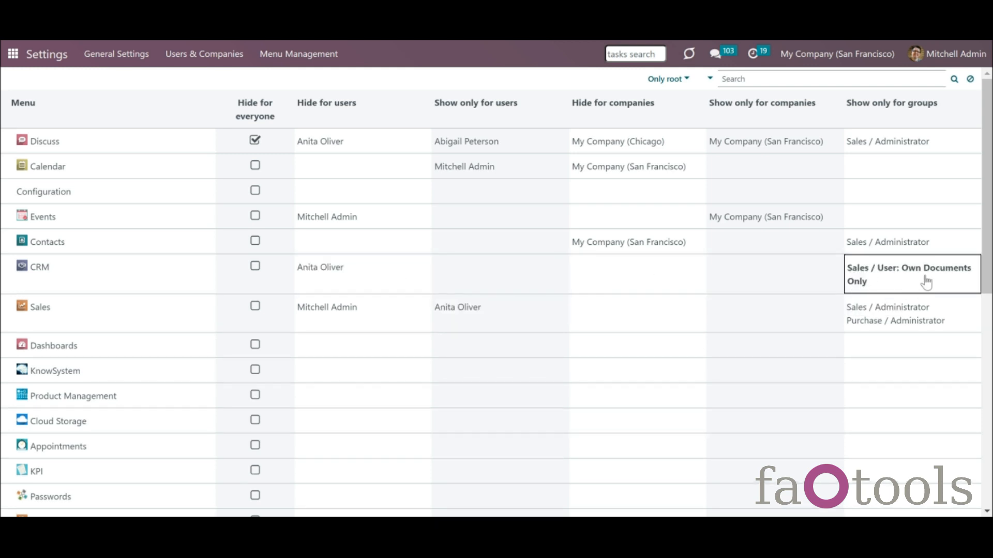
{"action": "mouse_move", "coordinate": [941, 288]}
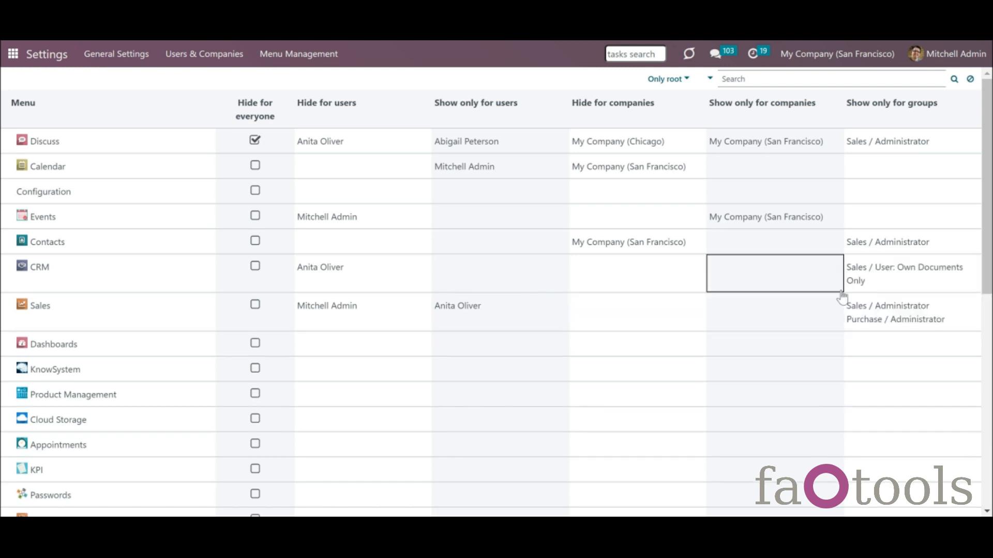
{"action": "mouse_move", "coordinate": [843, 297]}
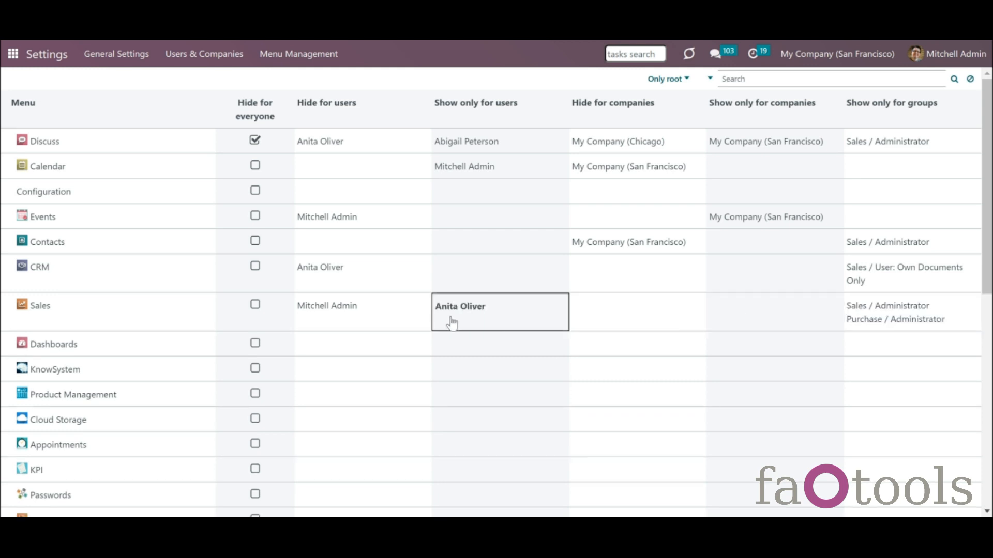
{"action": "mouse_move", "coordinate": [452, 321]}
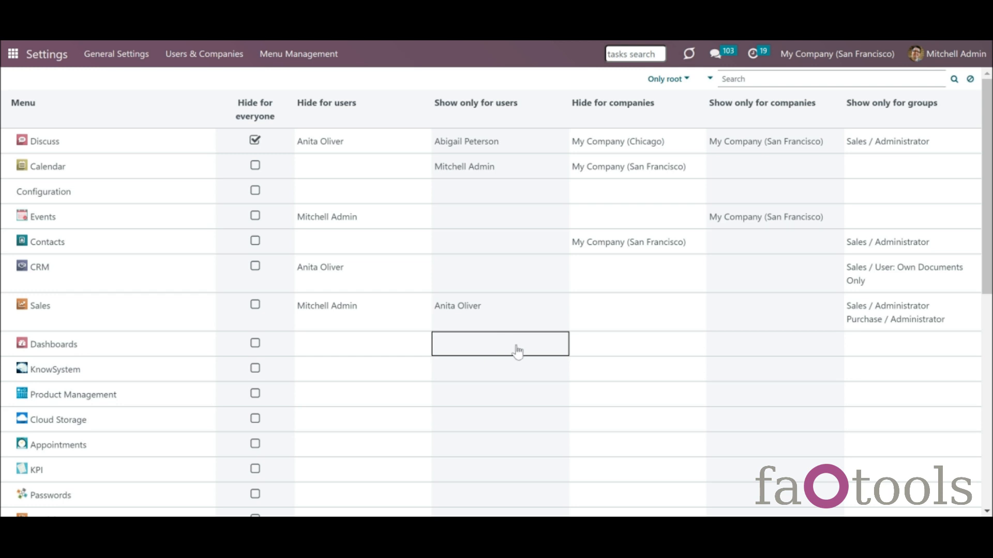
{"action": "mouse_move", "coordinate": [518, 352]}
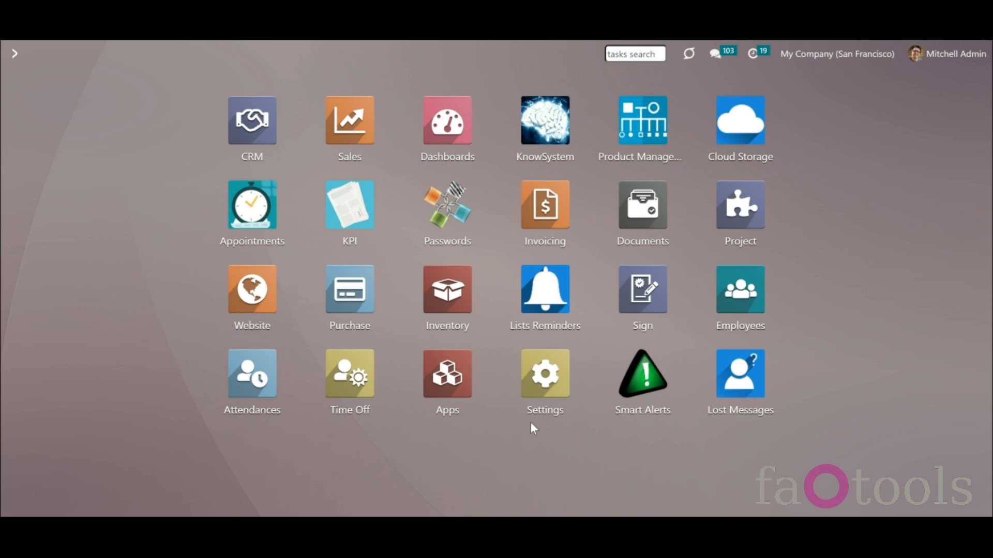
- Give the second user in the Users list the Settings level of Administration access rights and save the user
{"action": "left_click", "coordinate": [542, 401]}
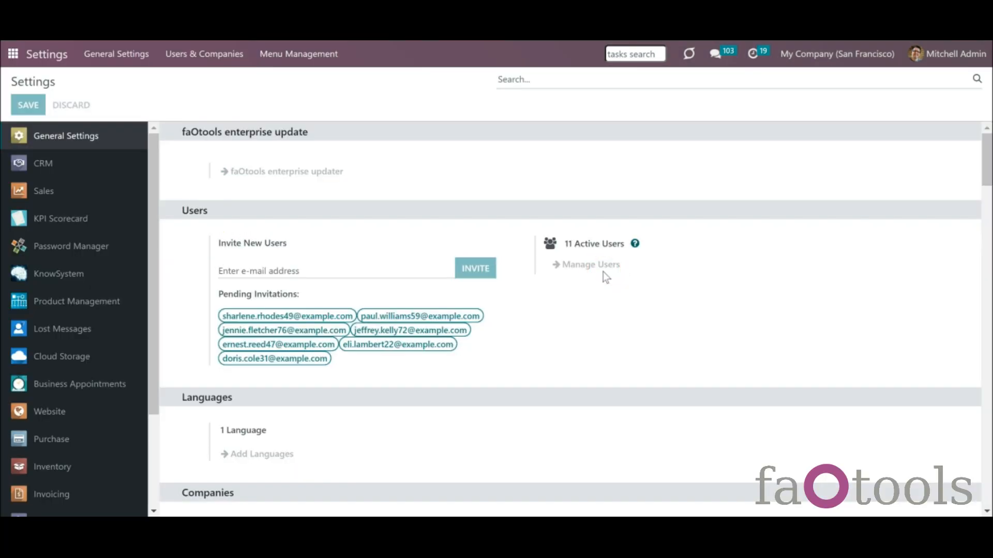
{"action": "left_click", "coordinate": [579, 265]}
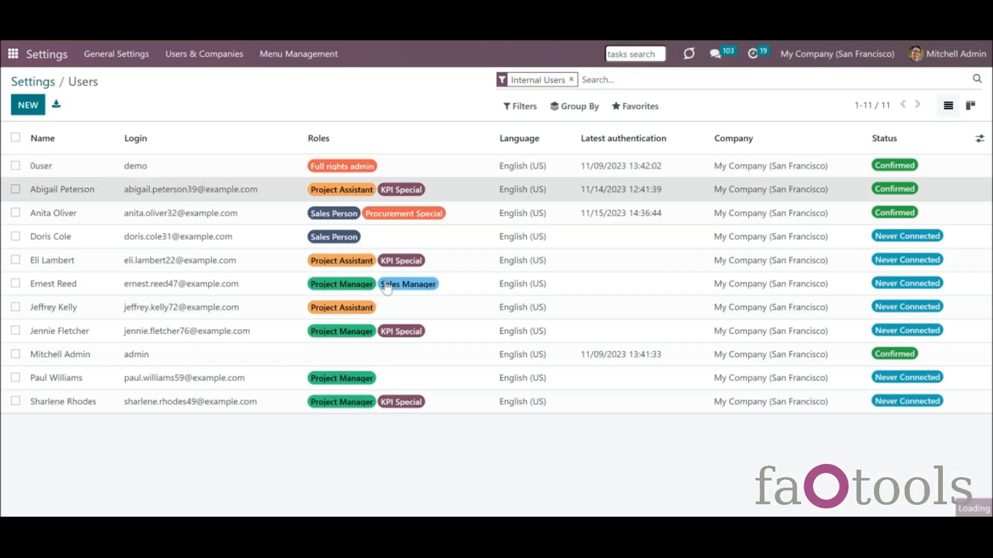
{"action": "scroll", "coordinate": [679, 362], "scroll_direction": "down", "scroll_amount": 4}
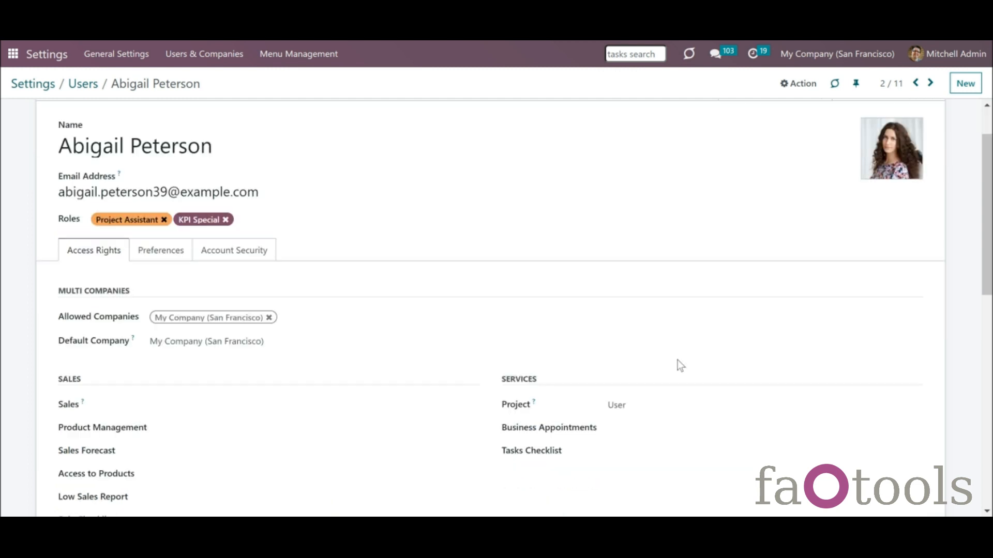
{"action": "scroll", "coordinate": [680, 365], "scroll_direction": "down", "scroll_amount": 6}
{"action": "left_click", "coordinate": [665, 348]}
{"action": "left_click", "coordinate": [653, 385]}
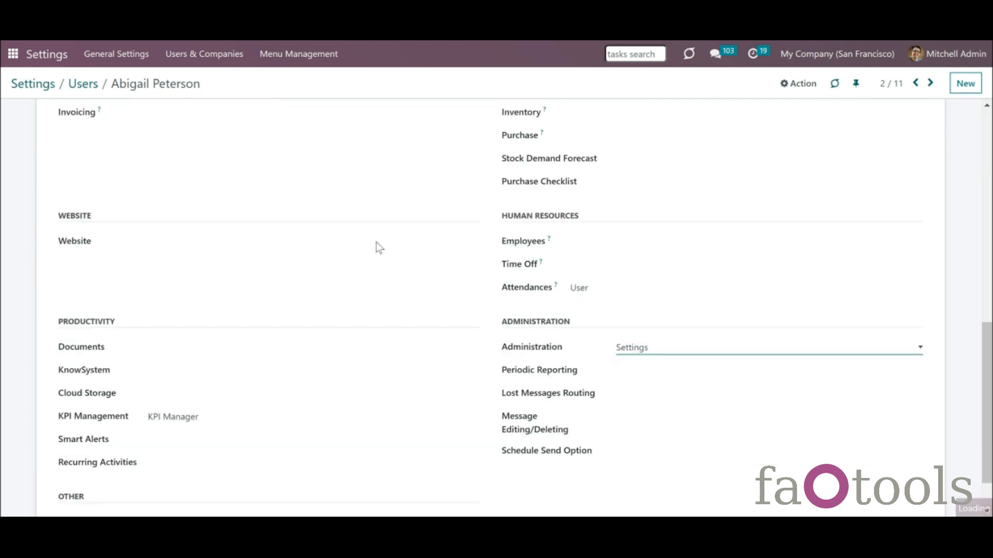
{"action": "left_click", "coordinate": [214, 83]}
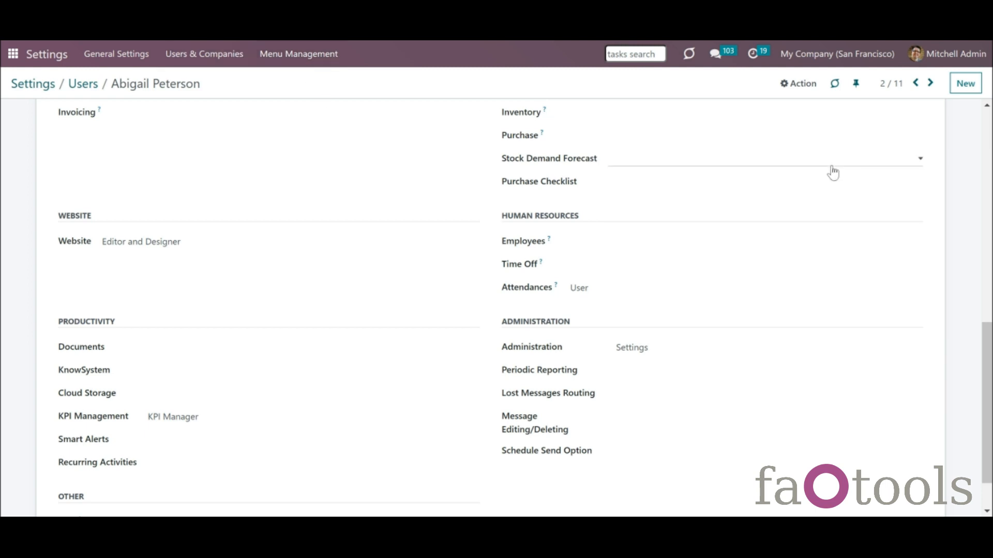
- Open the administrator's own profile and go to Menu Management from its preferences
{"action": "left_click", "coordinate": [934, 62]}
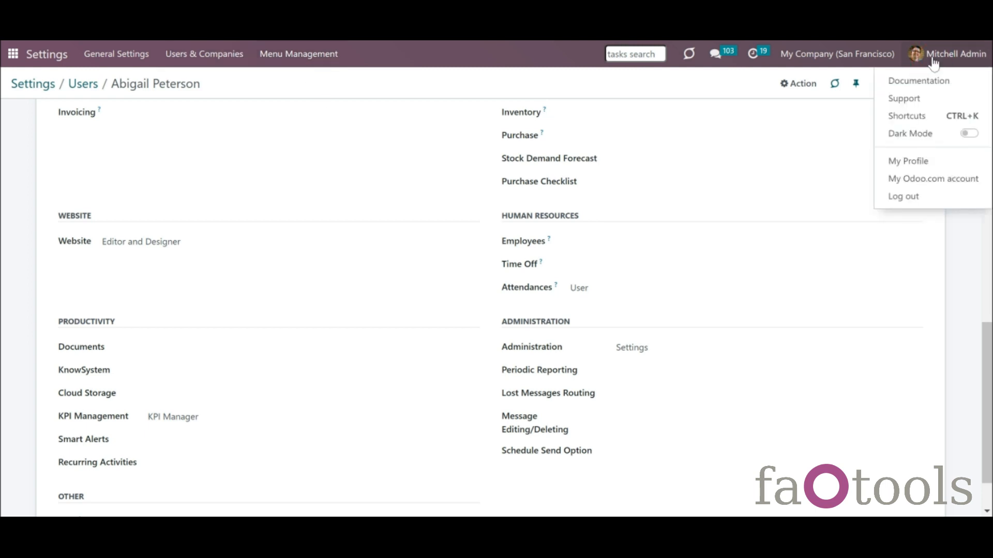
{"action": "left_click", "coordinate": [905, 164]}
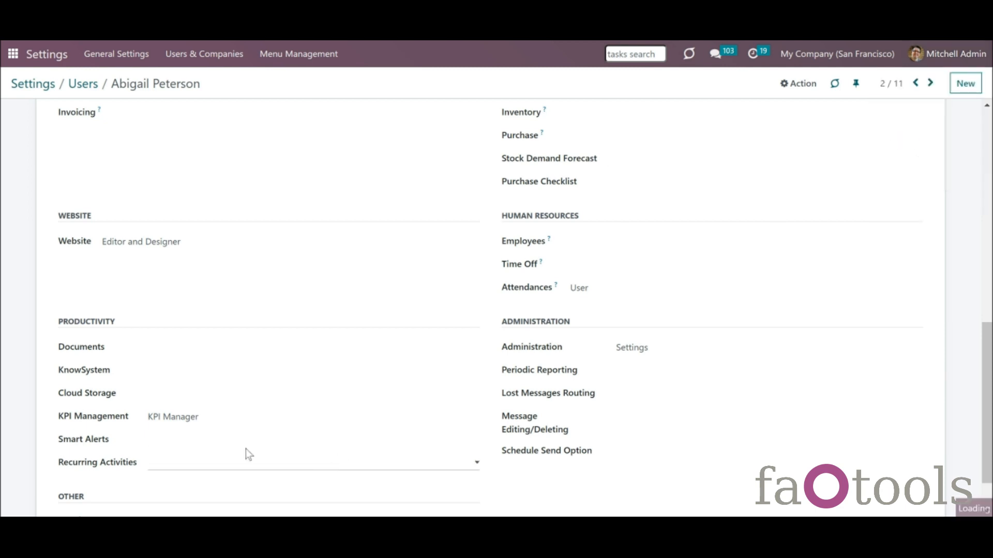
{"action": "scroll", "coordinate": [238, 442], "scroll_direction": "down", "scroll_amount": 4}
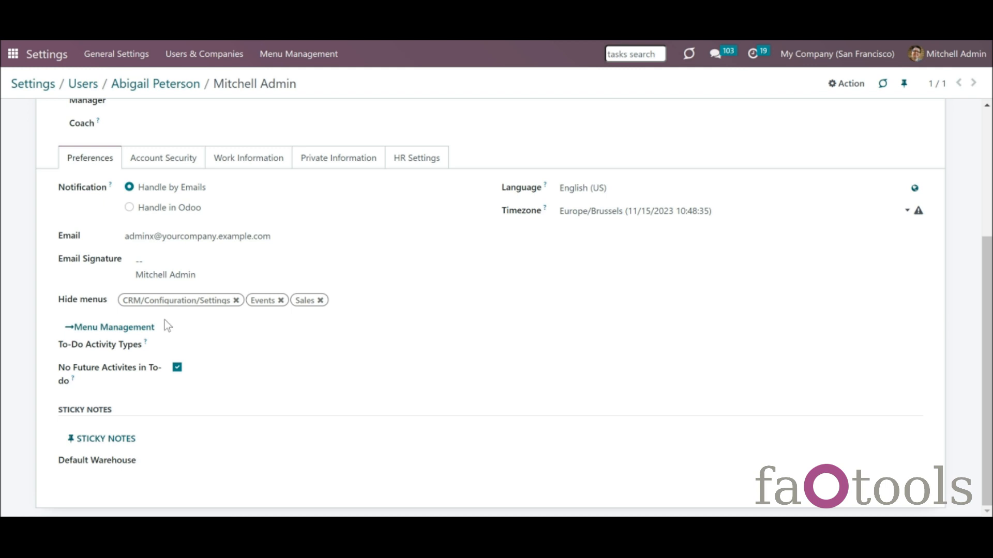
{"action": "left_click", "coordinate": [132, 329]}
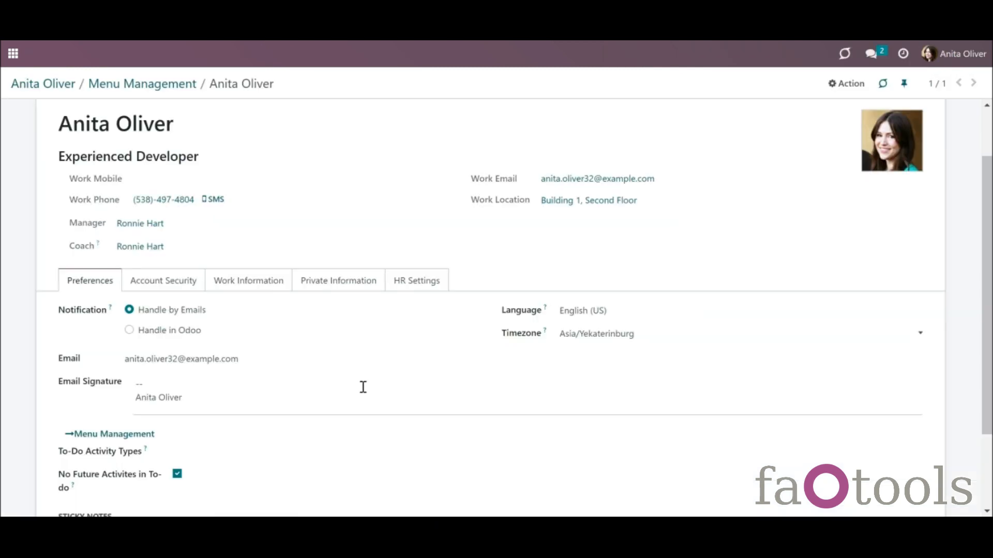
- Open Menu Management from the other user's profile preferences and toggle Hide for everyone on the top-level Configuration menu
{"action": "scroll", "coordinate": [362, 393], "scroll_direction": "down", "scroll_amount": 3}
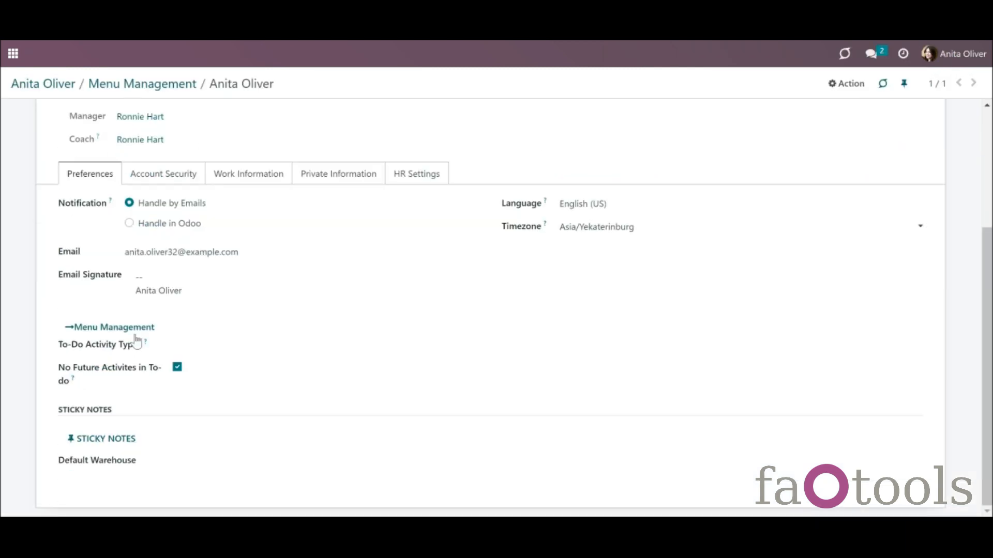
{"action": "left_click", "coordinate": [120, 328]}
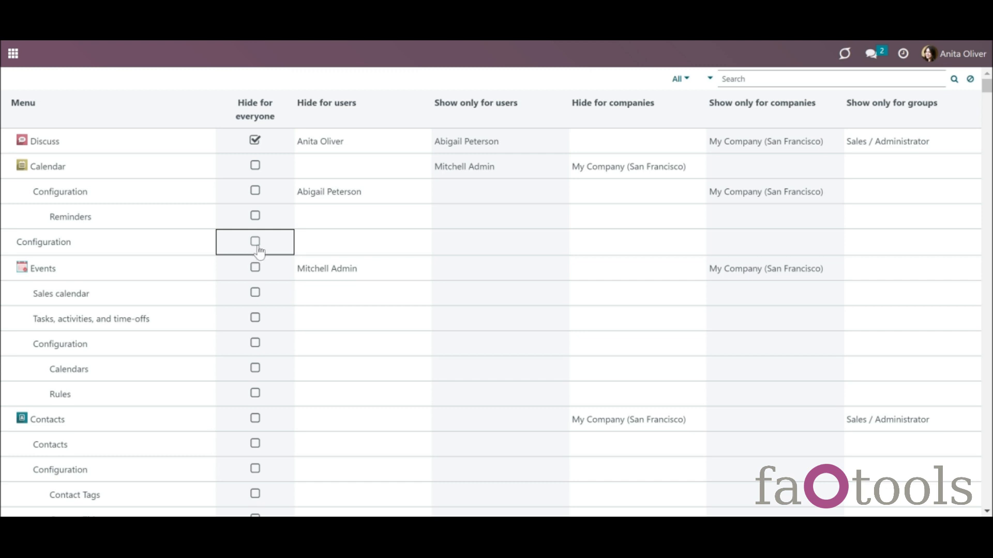
{"action": "left_click", "coordinate": [256, 242]}
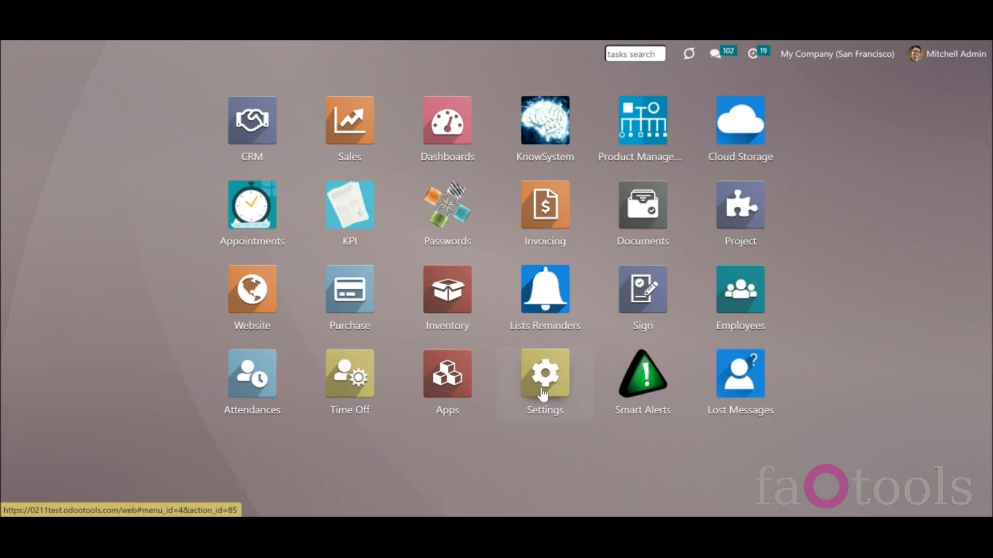
- Activate the developer mode in the administrator's General Settings
{"action": "left_click", "coordinate": [543, 393]}
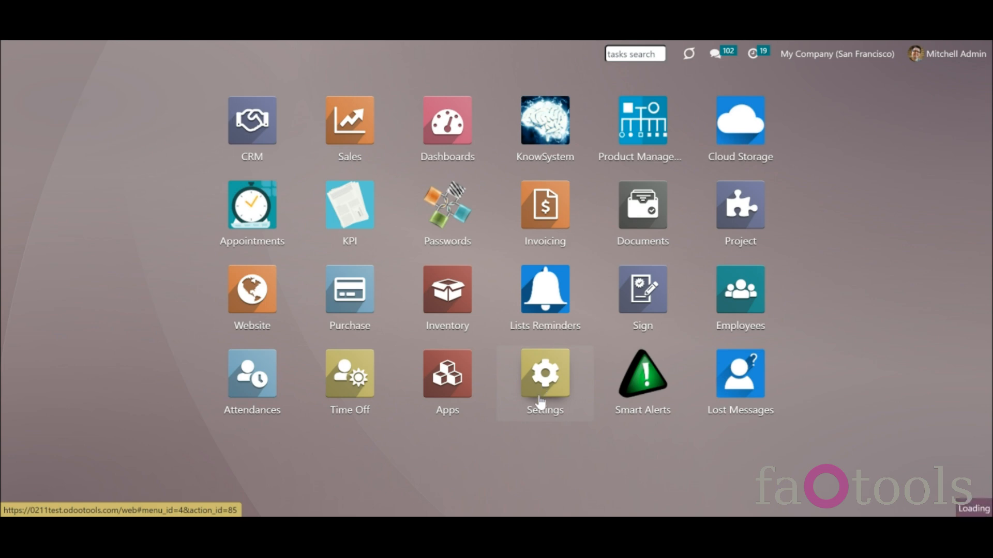
{"action": "scroll", "coordinate": [395, 350], "scroll_direction": "down", "scroll_amount": 15}
{"action": "scroll", "coordinate": [396, 353], "scroll_direction": "down", "scroll_amount": 20}
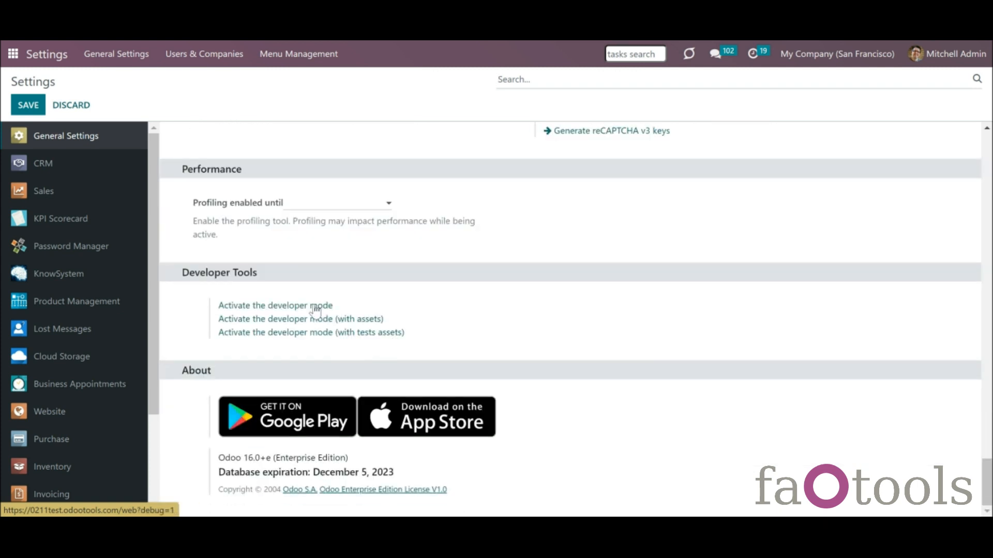
{"action": "left_click", "coordinate": [315, 307]}
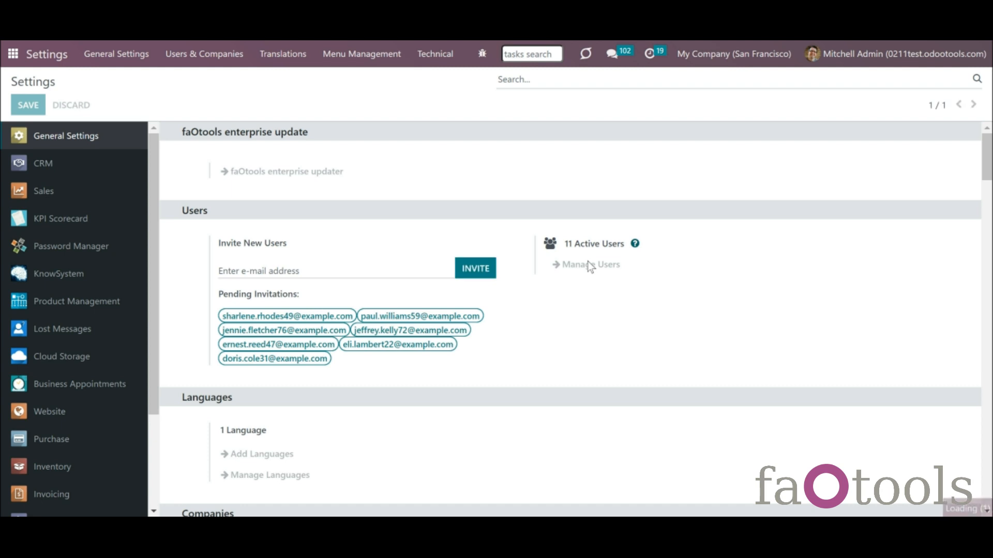
- Enable the Hide Menus Through Preferences right for the user with the Sales Person and Procurement Special roles, and save
{"action": "left_click", "coordinate": [590, 265]}
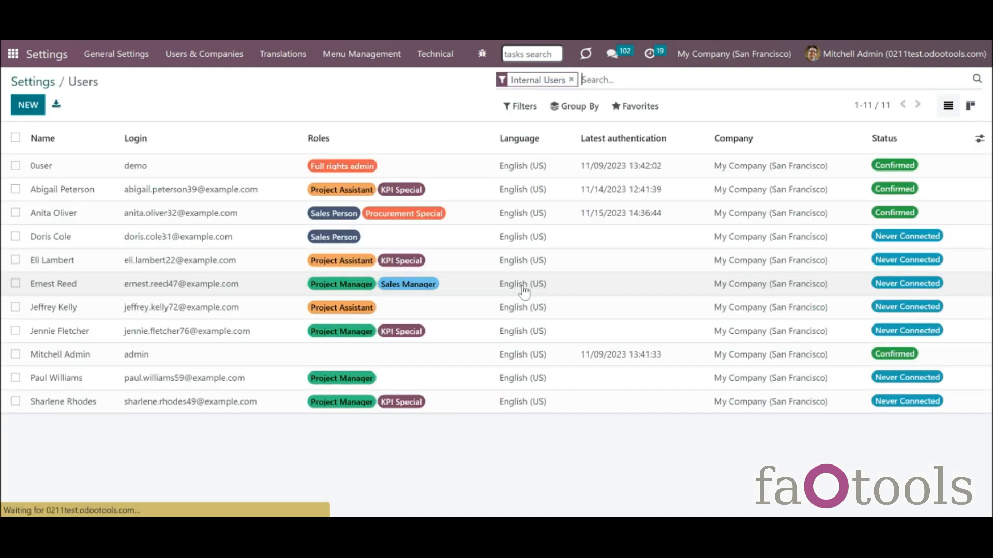
{"action": "left_click", "coordinate": [206, 224]}
{"action": "scroll", "coordinate": [436, 365], "scroll_direction": "down", "scroll_amount": 20}
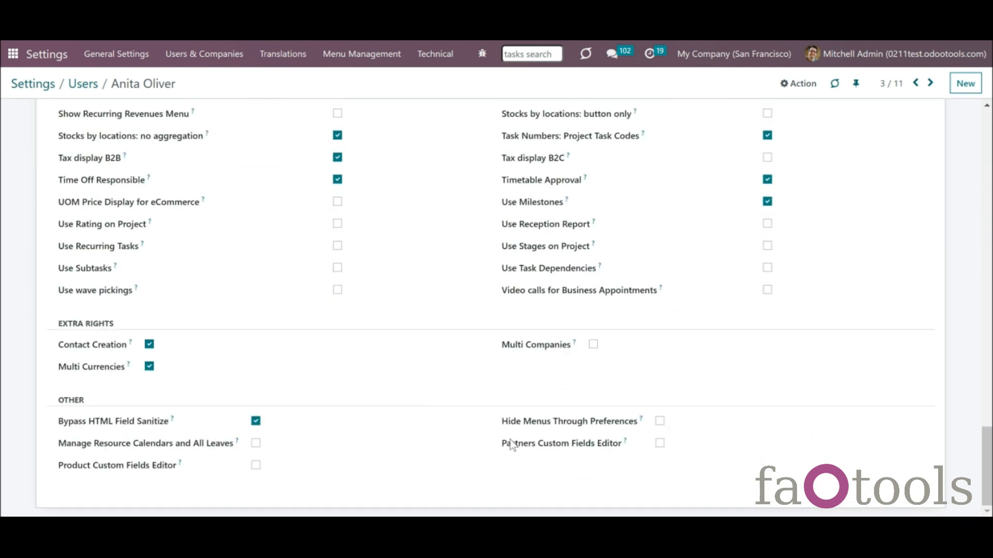
{"action": "left_click", "coordinate": [662, 423]}
{"action": "left_click", "coordinate": [190, 83]}
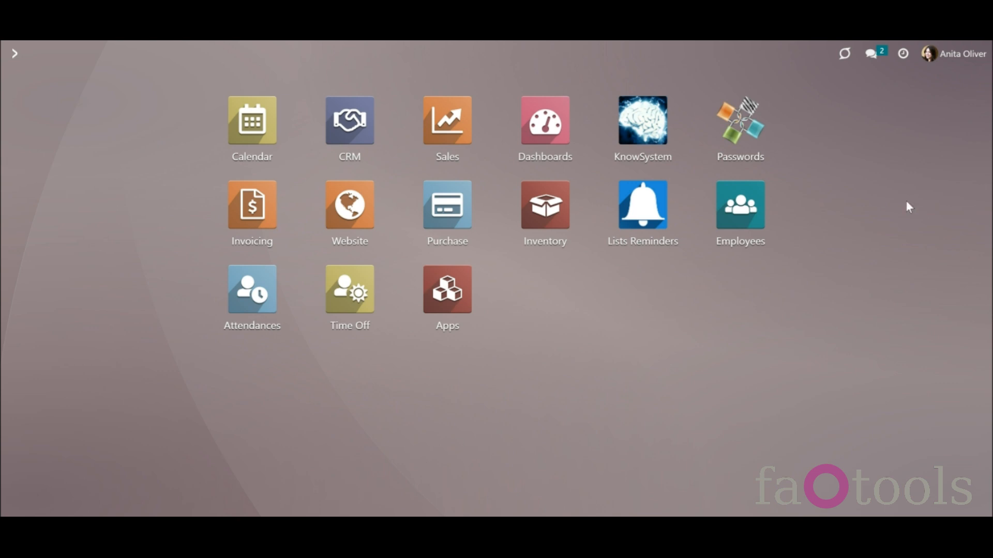
- Add Calendar to Hide menus and remove Discuss from it in that user's own profile preferences, and save the profile
{"action": "left_click", "coordinate": [934, 61]}
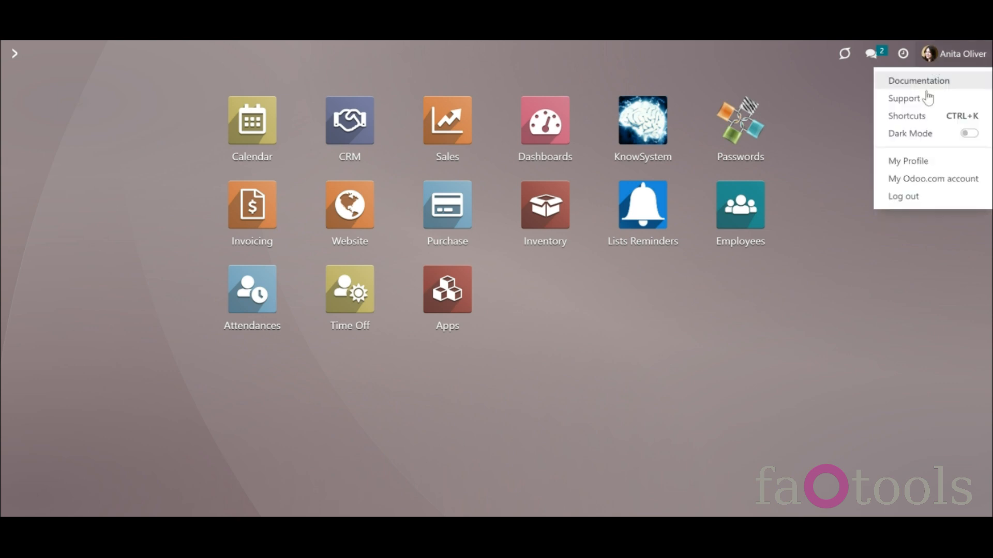
{"action": "left_click", "coordinate": [919, 162]}
{"action": "scroll", "coordinate": [374, 392], "scroll_direction": "down", "scroll_amount": 4}
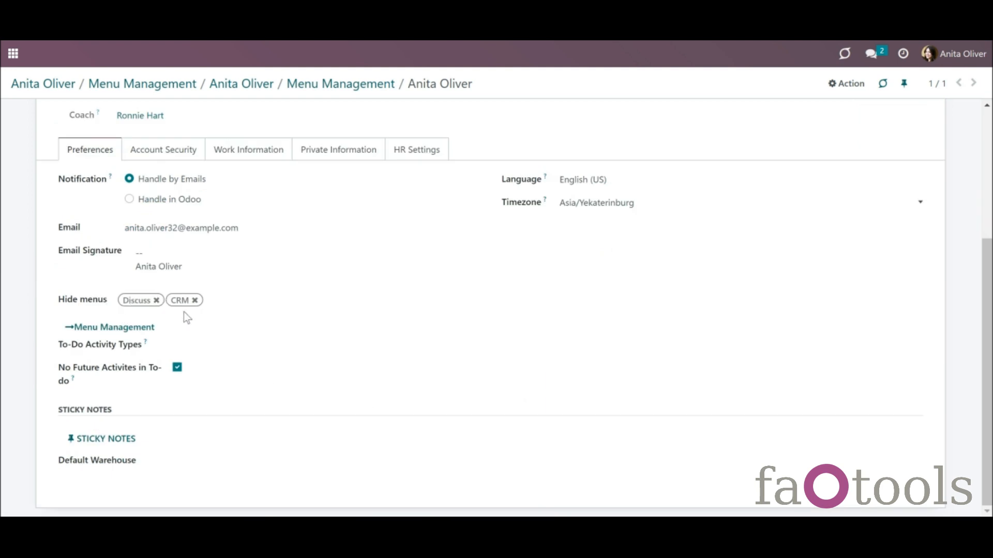
{"action": "left_click", "coordinate": [229, 296]}
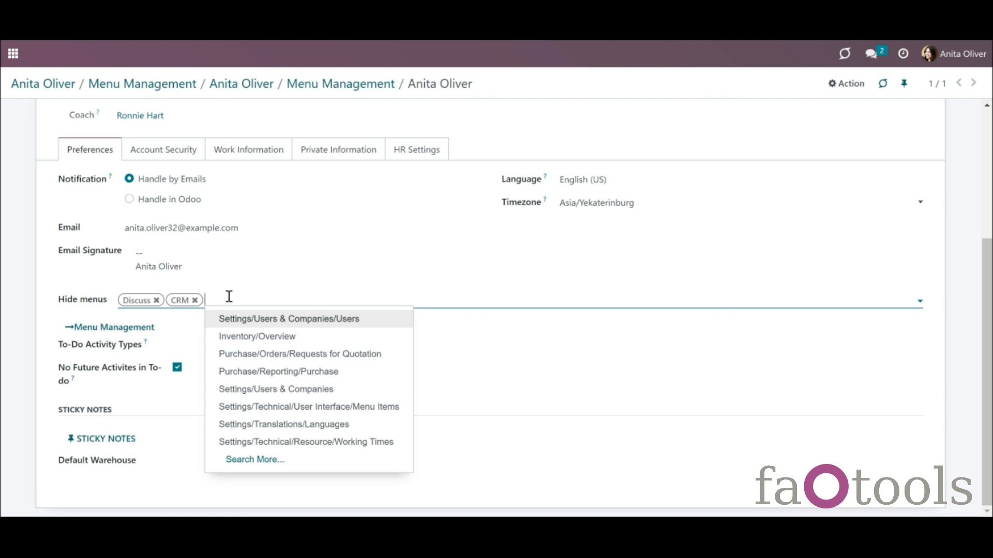
{"action": "type", "text": "cal"}
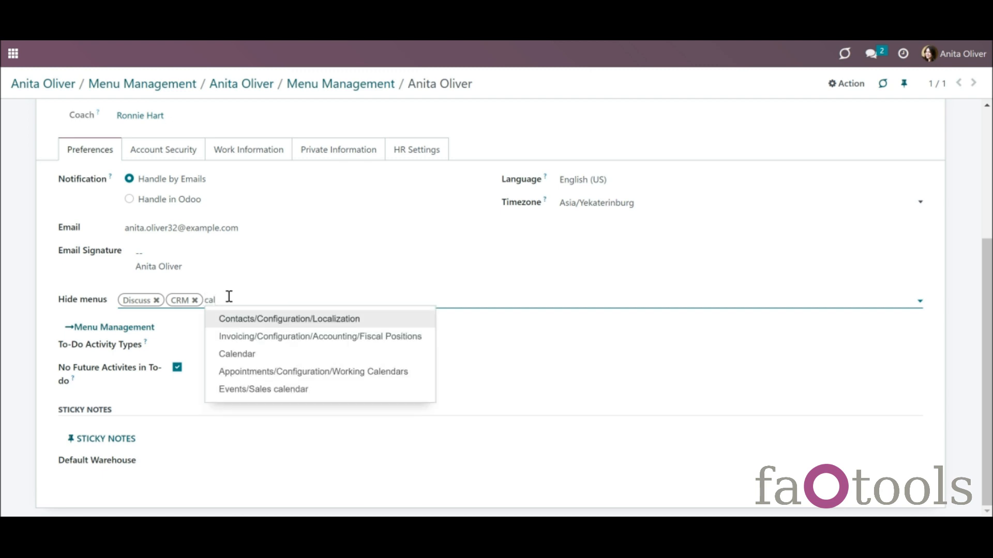
{"action": "left_click", "coordinate": [238, 352]}
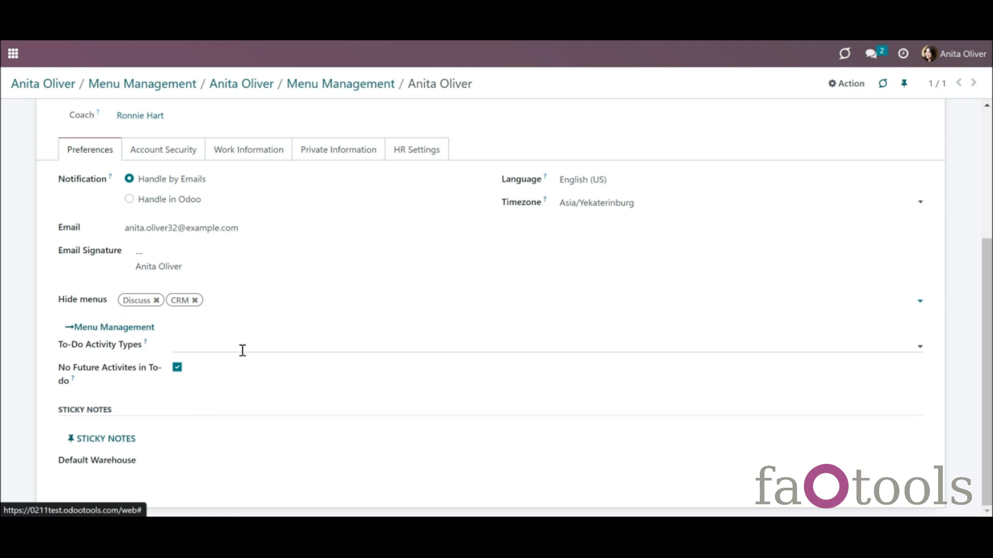
{"action": "left_click", "coordinate": [155, 300]}
{"action": "left_click", "coordinate": [486, 85]}
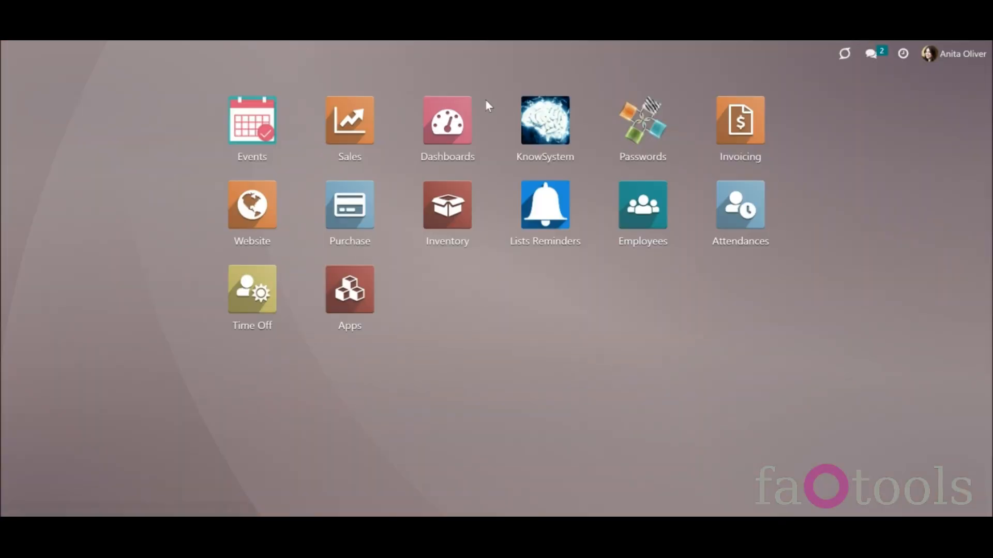
- Compare Hide menus in the other user's profile preferences with the Calendar menu's Hide for users entry in the administrator's Menu Management
{"action": "left_click", "coordinate": [941, 61]}
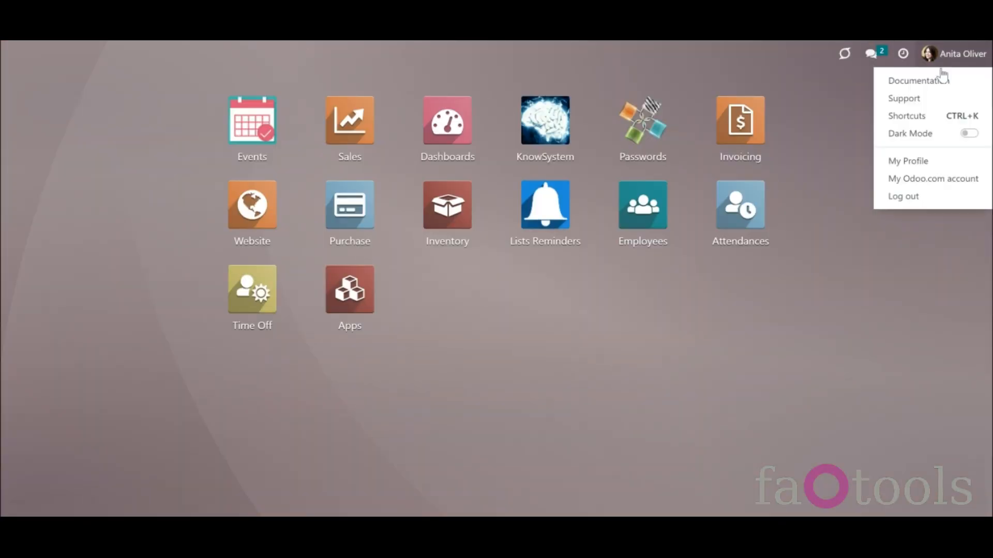
{"action": "left_click", "coordinate": [930, 165]}
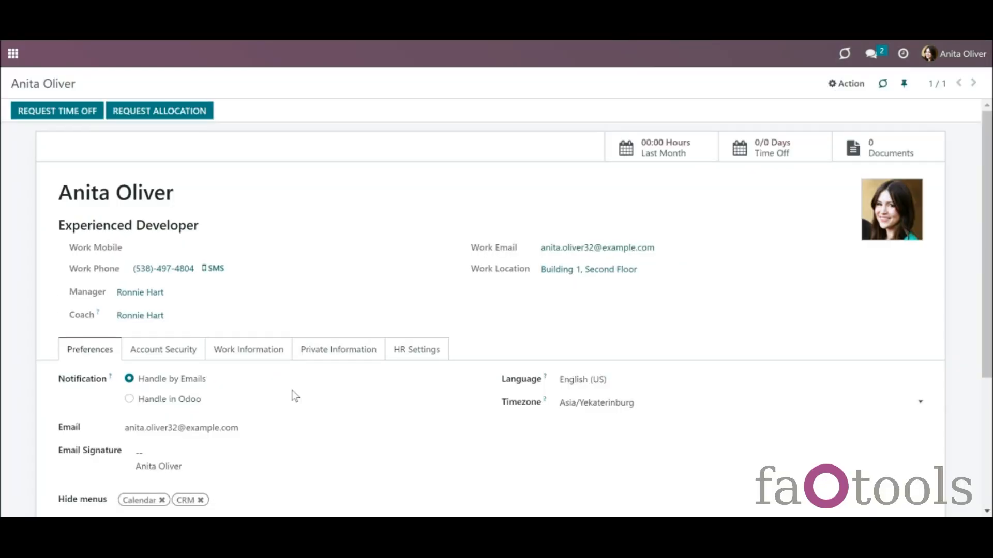
{"action": "scroll", "coordinate": [289, 395], "scroll_direction": "down", "scroll_amount": 3}
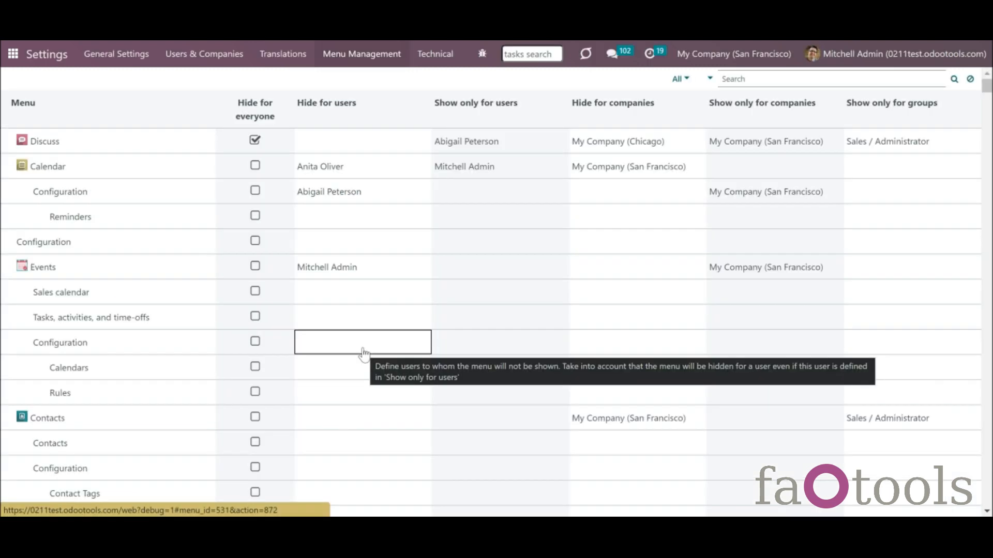
{"action": "left_click", "coordinate": [320, 166]}
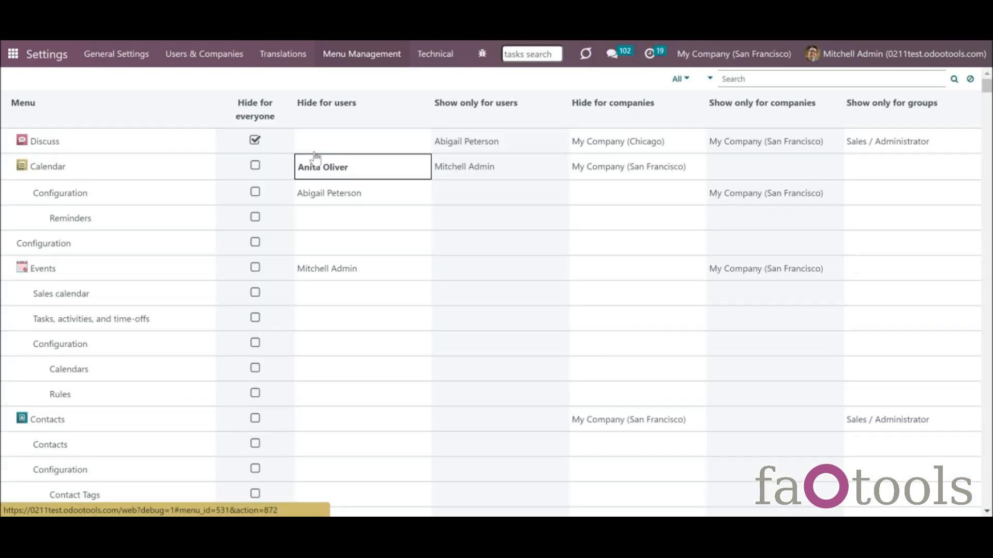
{"action": "left_click", "coordinate": [314, 228]}
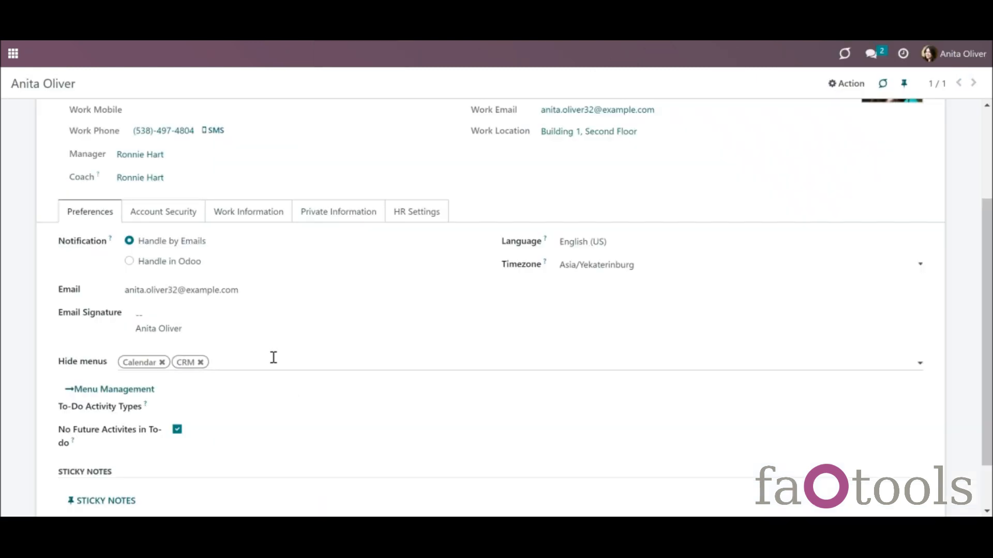
- Search the Hide menus options in the other user's profile preferences for "di", then leave the field without choosing a menu
{"action": "left_click", "coordinate": [273, 362]}
{"action": "type", "text": "di"}
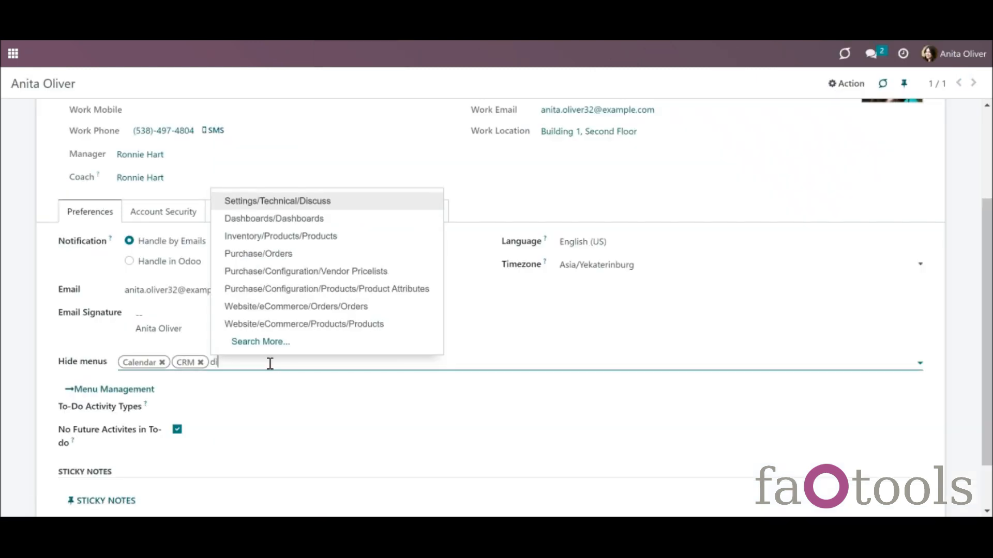
{"action": "left_click", "coordinate": [250, 436]}
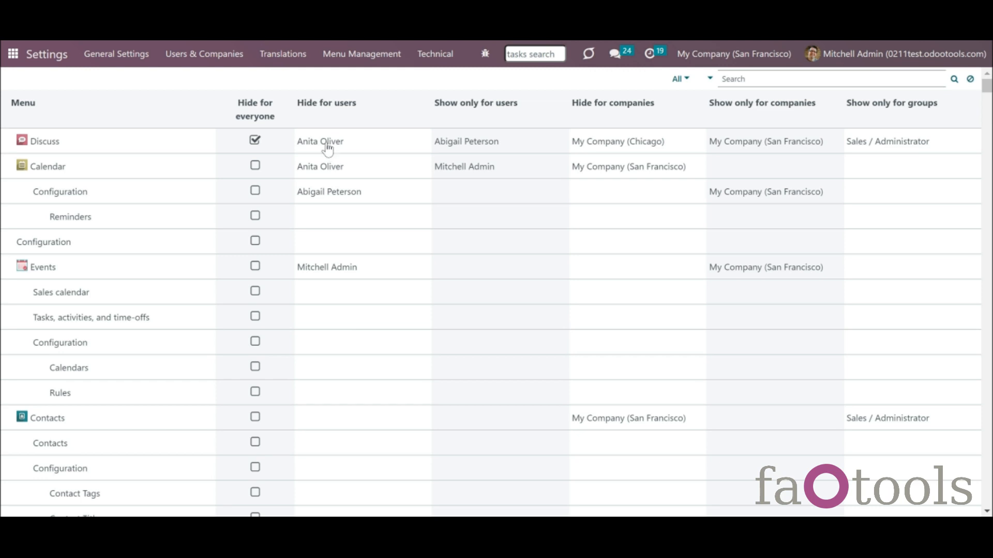
- Remove the user from Hide for users on the Discuss menu in Menu Management, save, and check Hide menus in that user's profile
{"action": "left_click", "coordinate": [309, 141]}
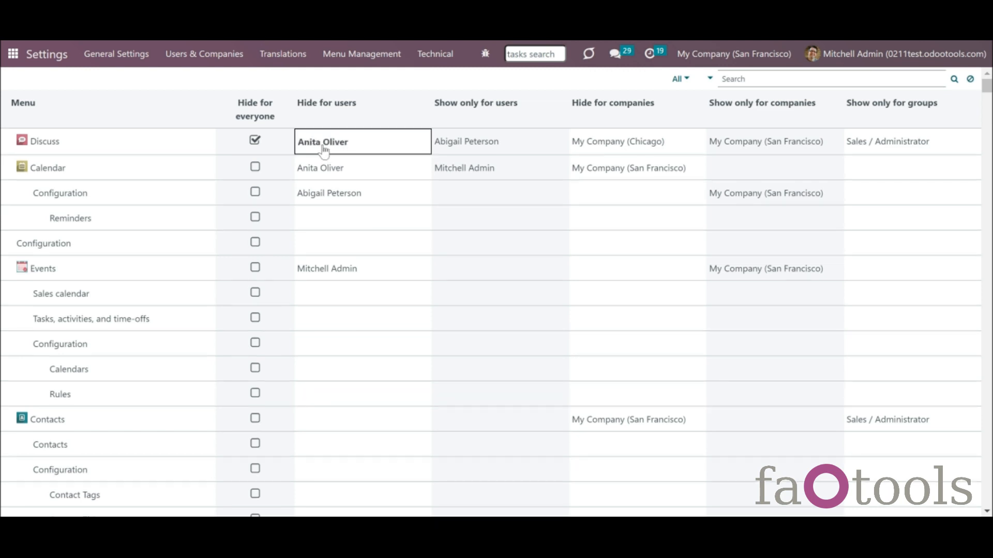
{"action": "left_click", "coordinate": [317, 140]}
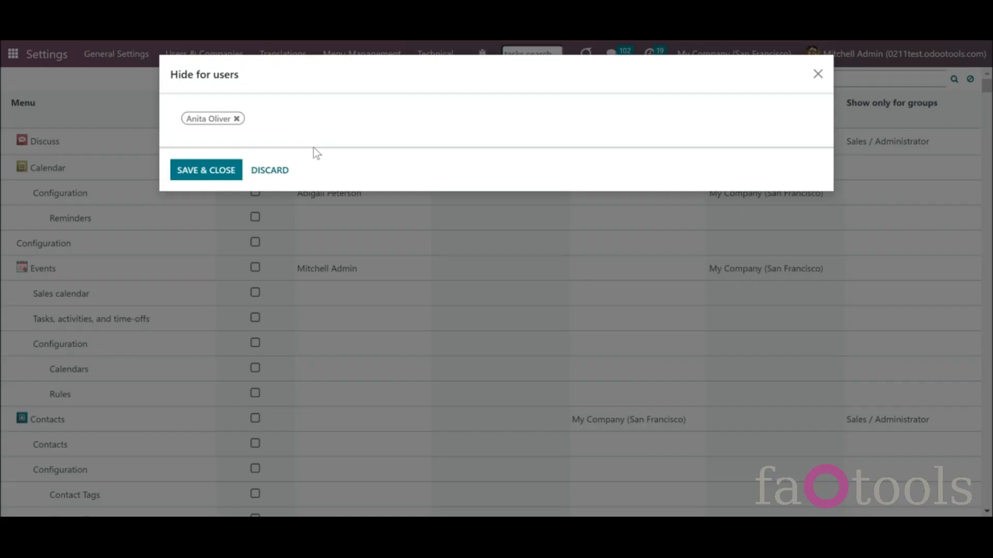
{"action": "left_click", "coordinate": [237, 120]}
{"action": "left_click", "coordinate": [224, 182]}
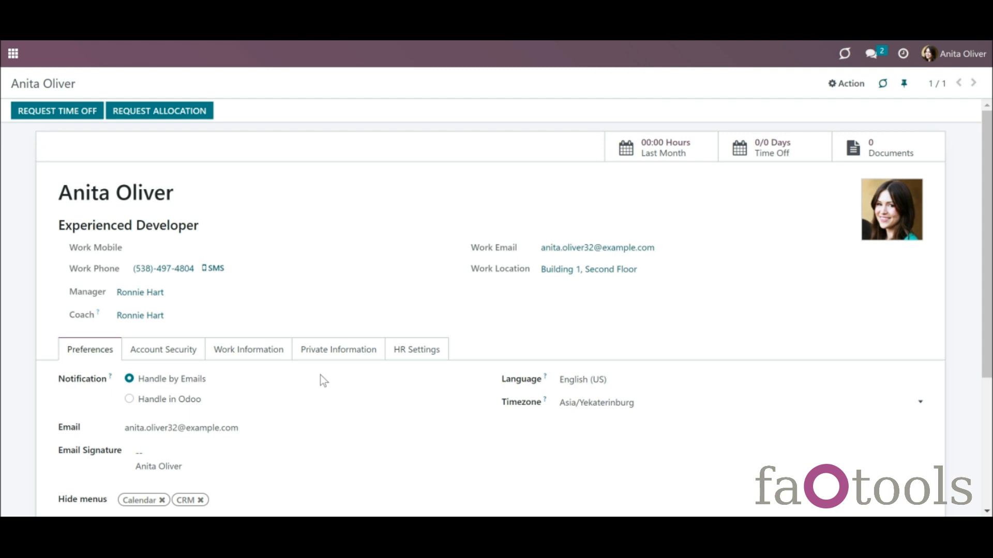
{"action": "scroll", "coordinate": [321, 381], "scroll_direction": "down", "scroll_amount": 3}
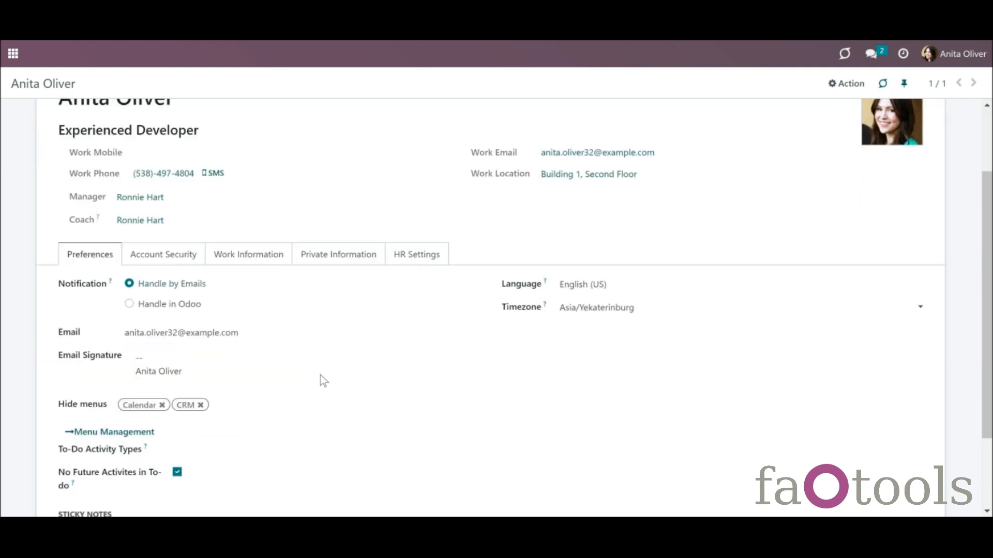